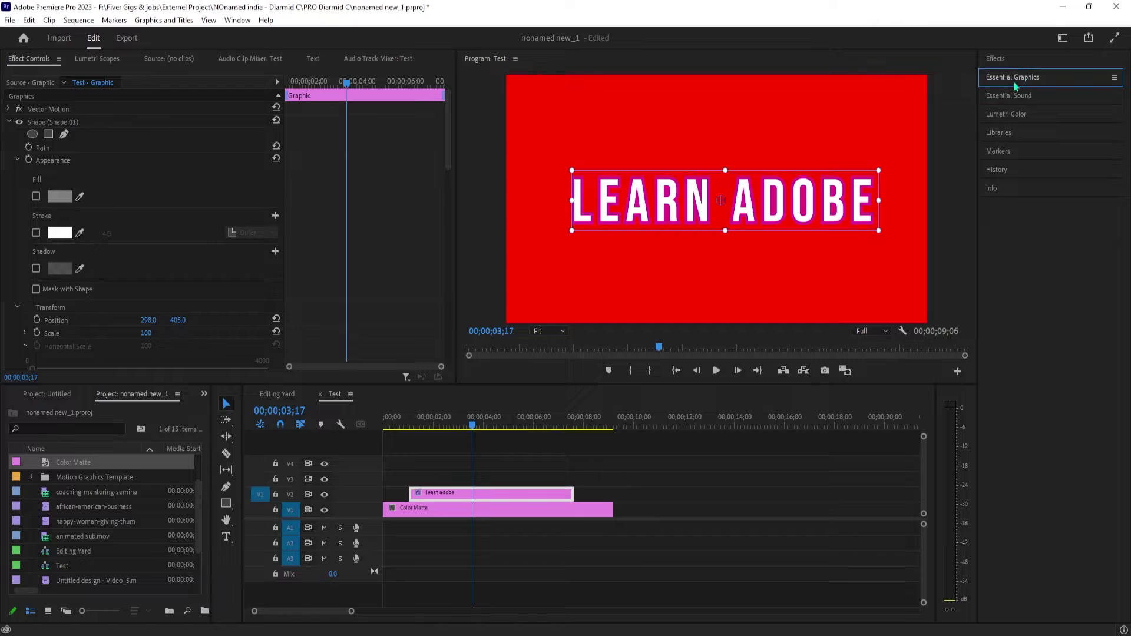
- Delete the Shape 01 layer from the learn adobe graphic and select its text layer
left_click(8, 125)
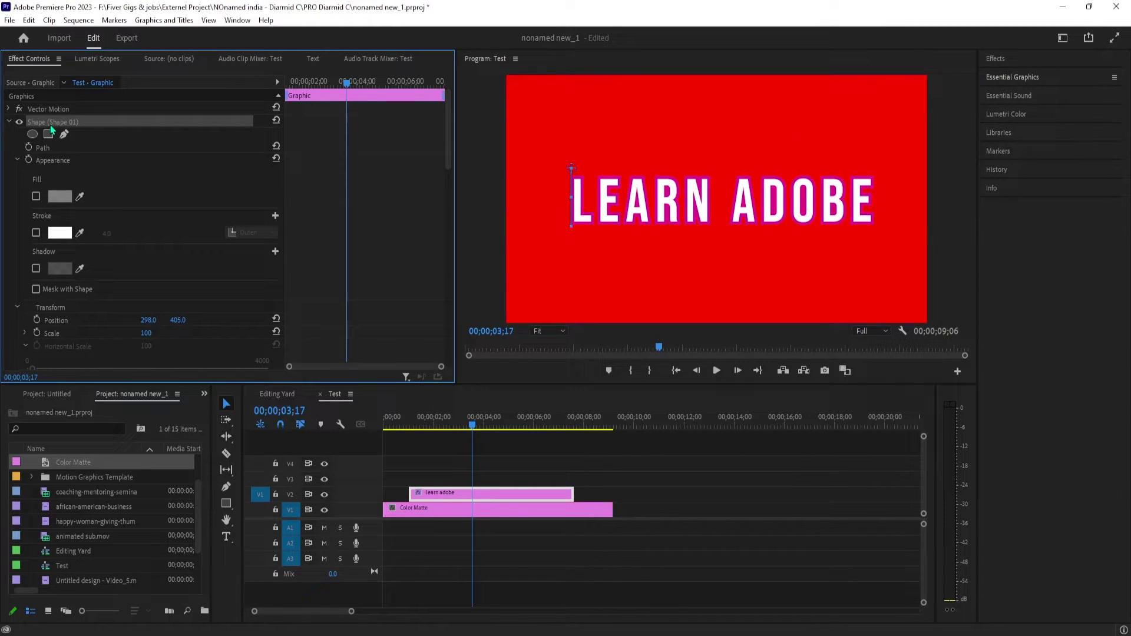
key("Delete")
left_click(627, 200)
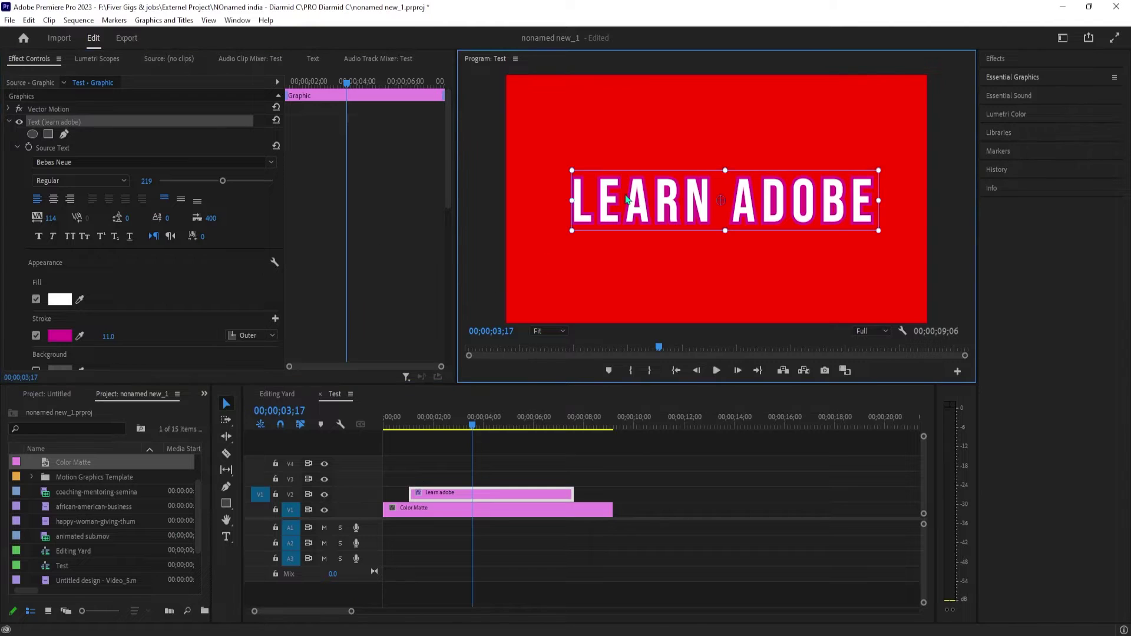
- At 00;00;01;05, draw a new vertical line as a separate graphic with the Pen tool, just before the L of LEARN and about as tall as the text
left_click_drag(473, 426, 411, 439)
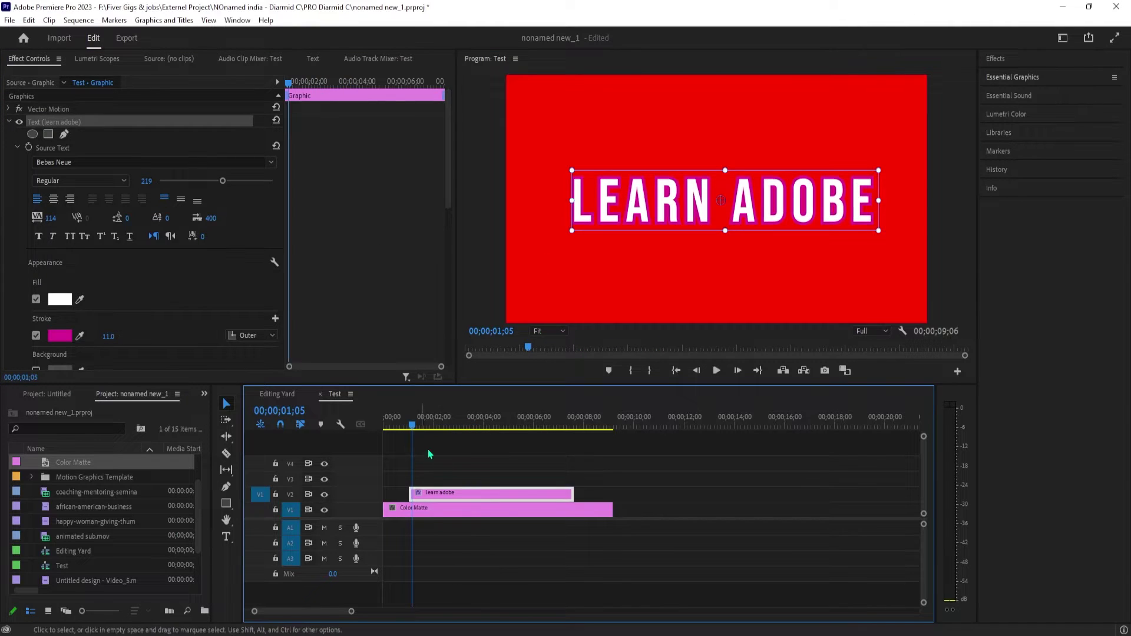
left_click(435, 471)
left_click(226, 486)
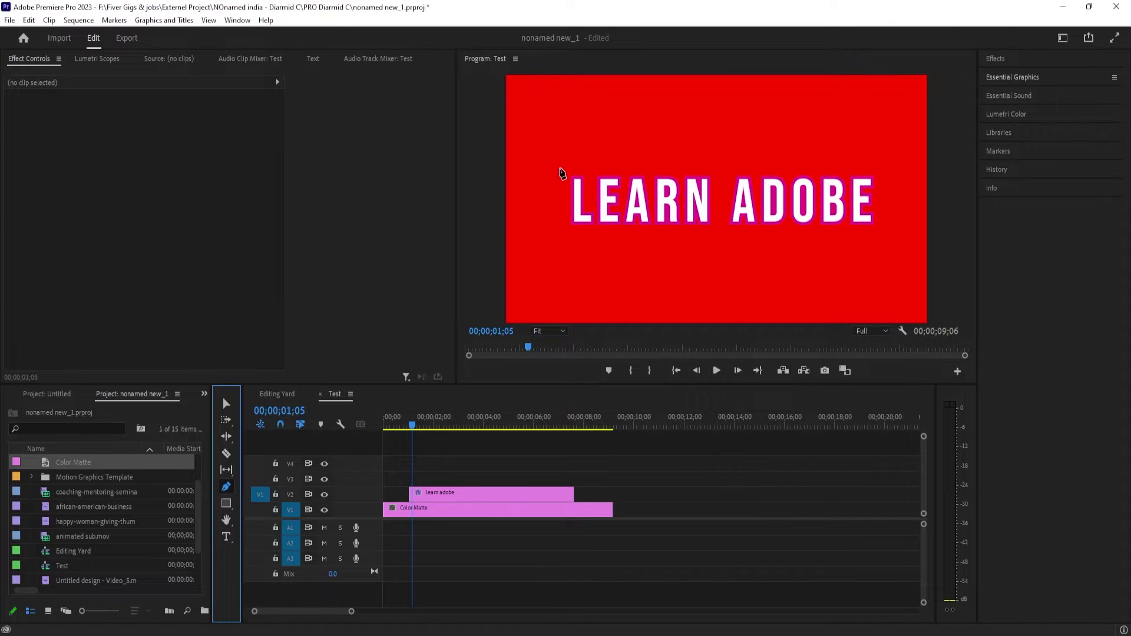
left_click(560, 169)
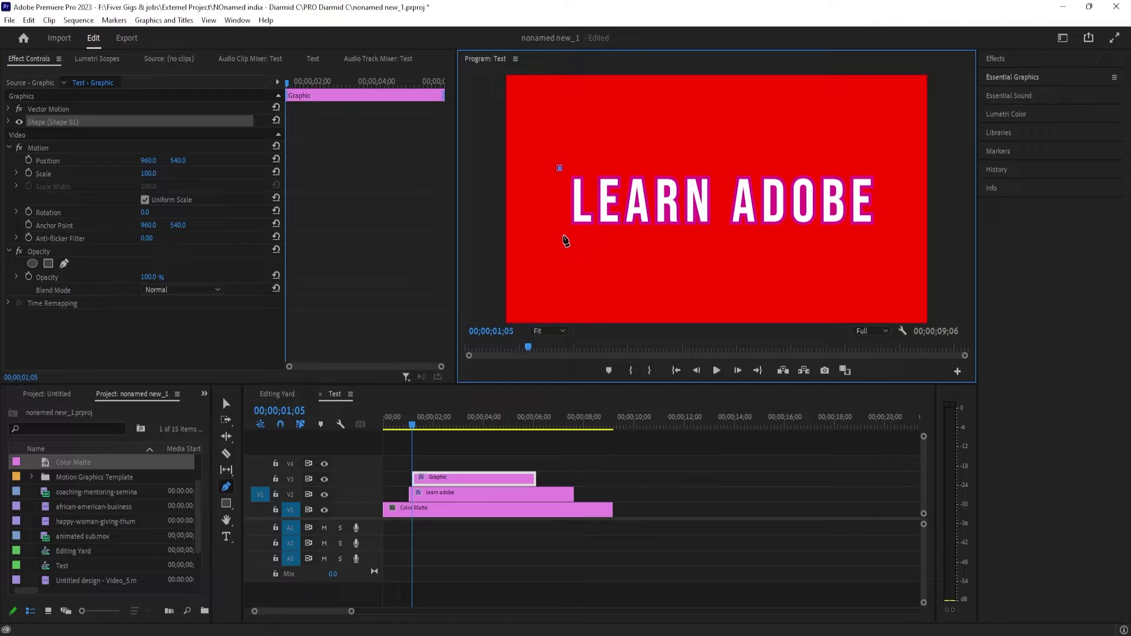
left_click(560, 231)
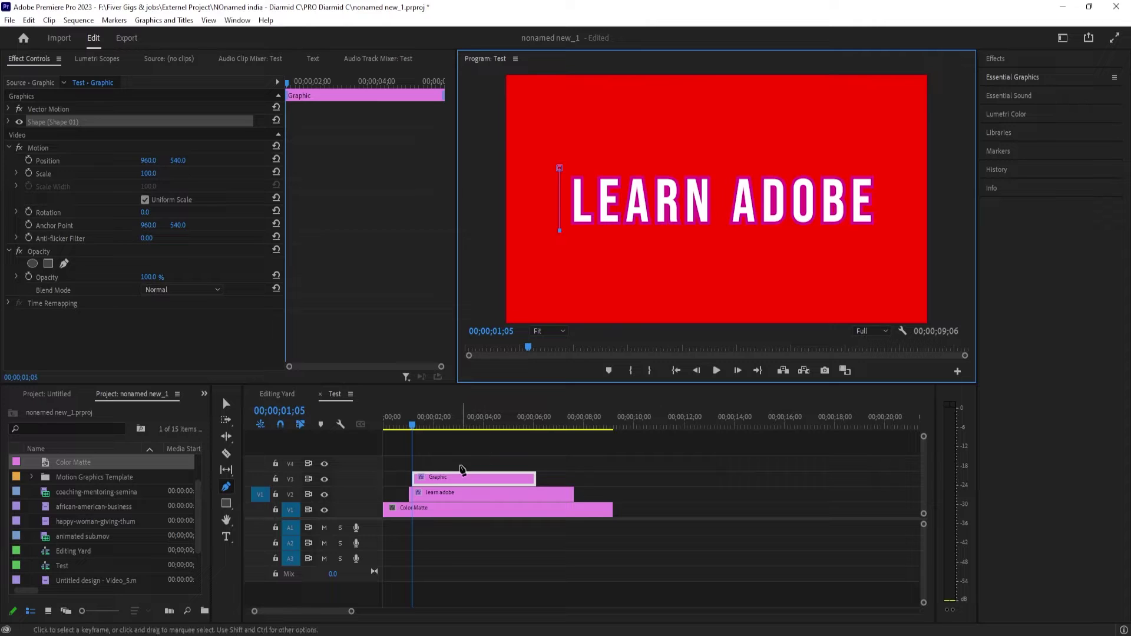
- Align the line's graphic clip on V3 with the learn adobe clip's start and extend it to the same end
key("v")
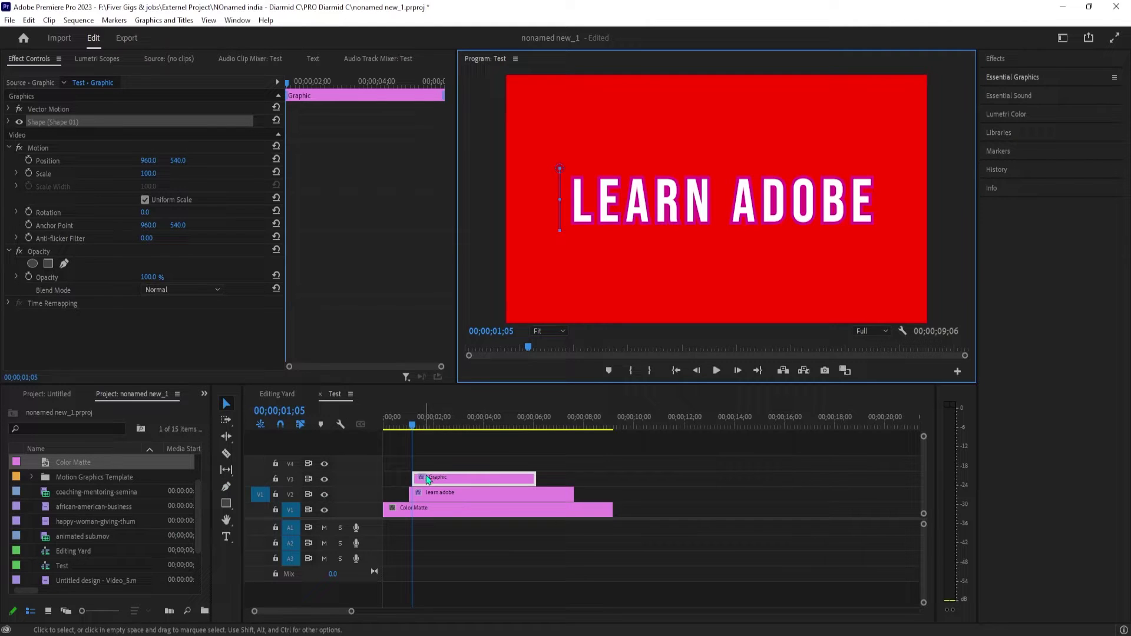
left_click_drag(437, 478, 434, 479)
left_click_drag(532, 478, 570, 479)
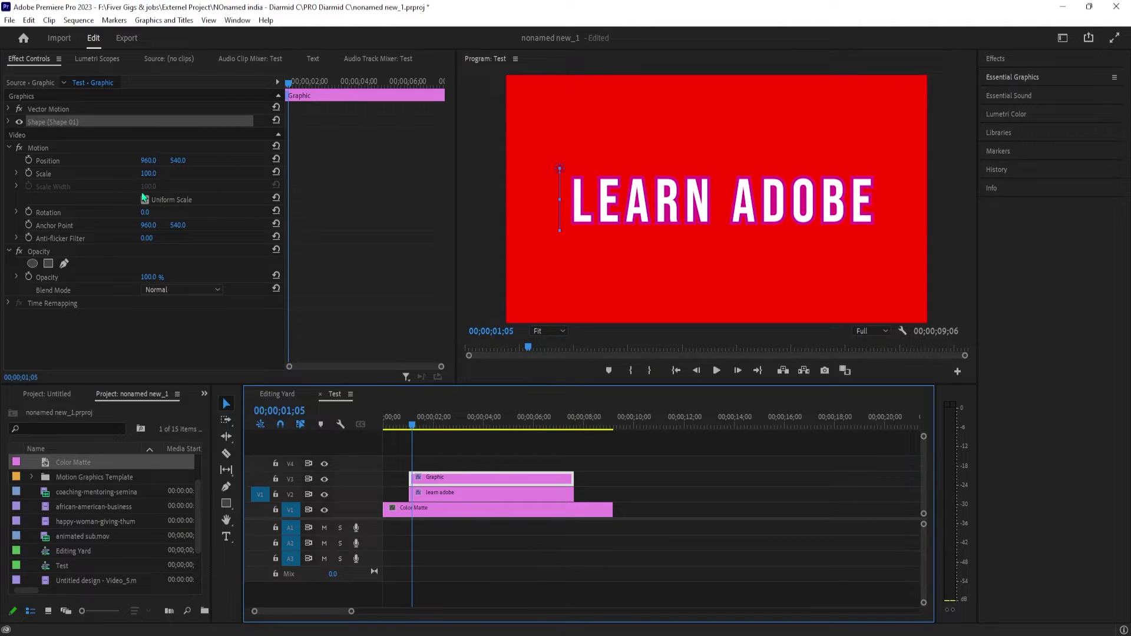
- Enable a white outer stroke on the line shape and set its width to 10.0
left_click(9, 122)
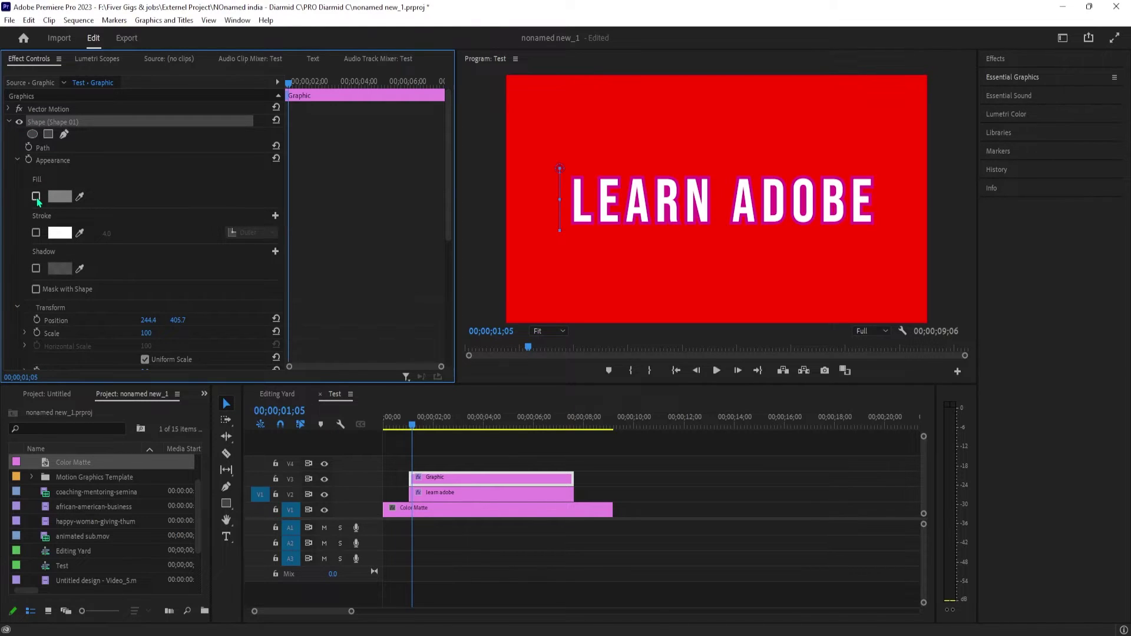
left_click(36, 233)
mouse_move(107, 233)
left_mouse_down()
mouse_move(120, 233)
mouse_move(110, 233)
left_mouse_up()
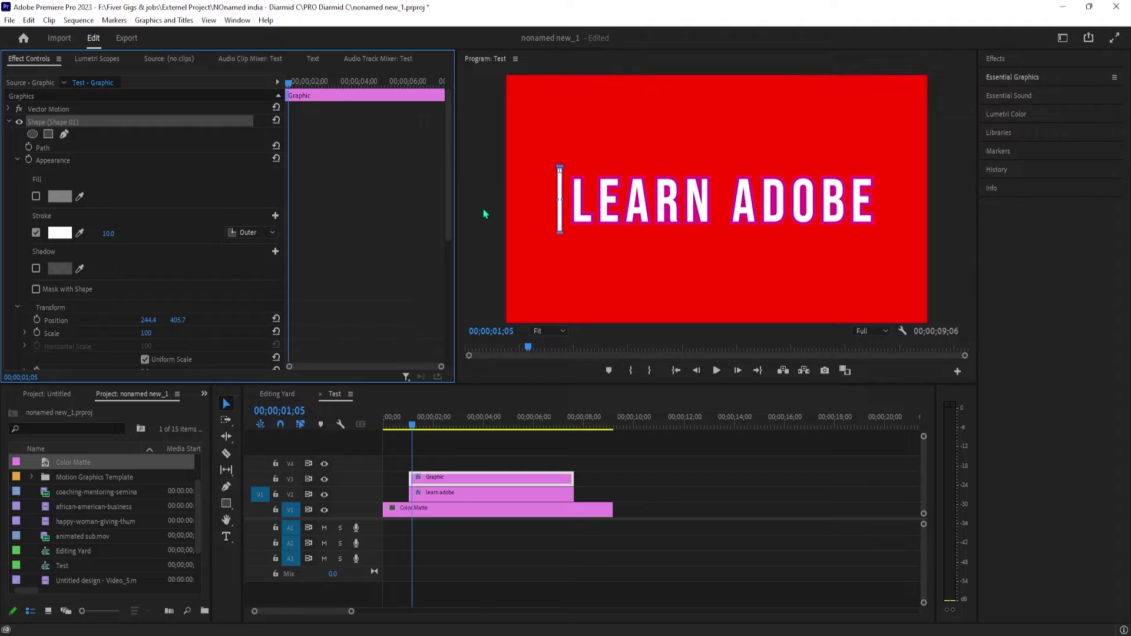
- Lower the line shape to a vertical position of 428.7 and disable Uniform Scale
scroll(161, 281, "down", 1)
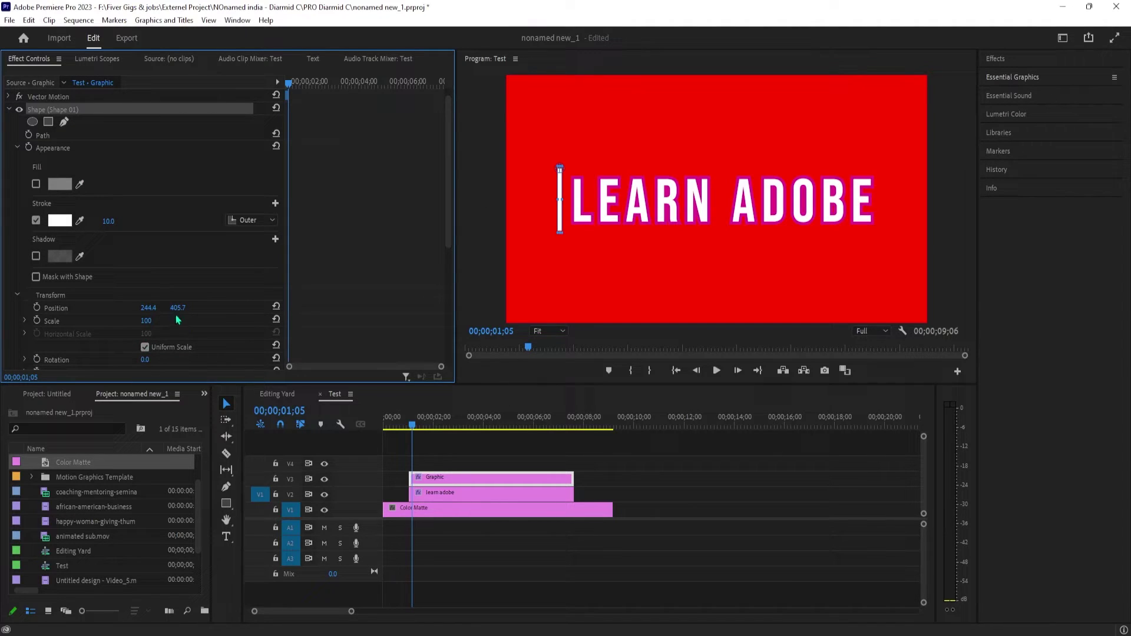
left_click_drag(177, 313, 201, 313)
scroll(140, 327, "down", 2)
left_click(145, 310)
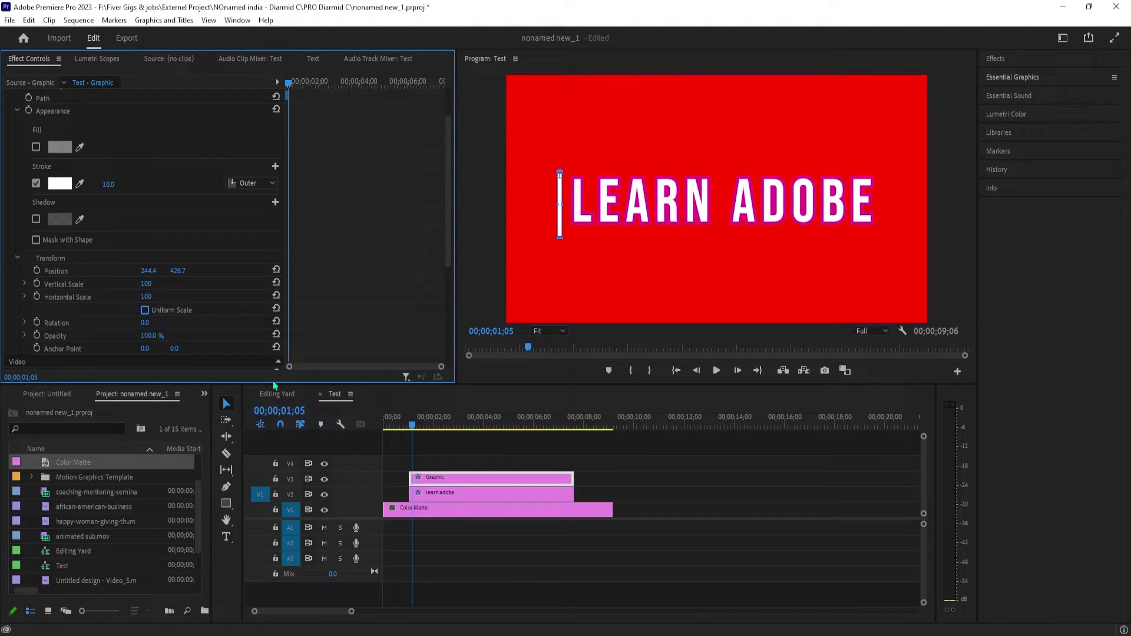
- Keyframe the line's Vertical Scale from 0 at 00;00;01;01 to 100 at 00;00;02;04
left_click(409, 428)
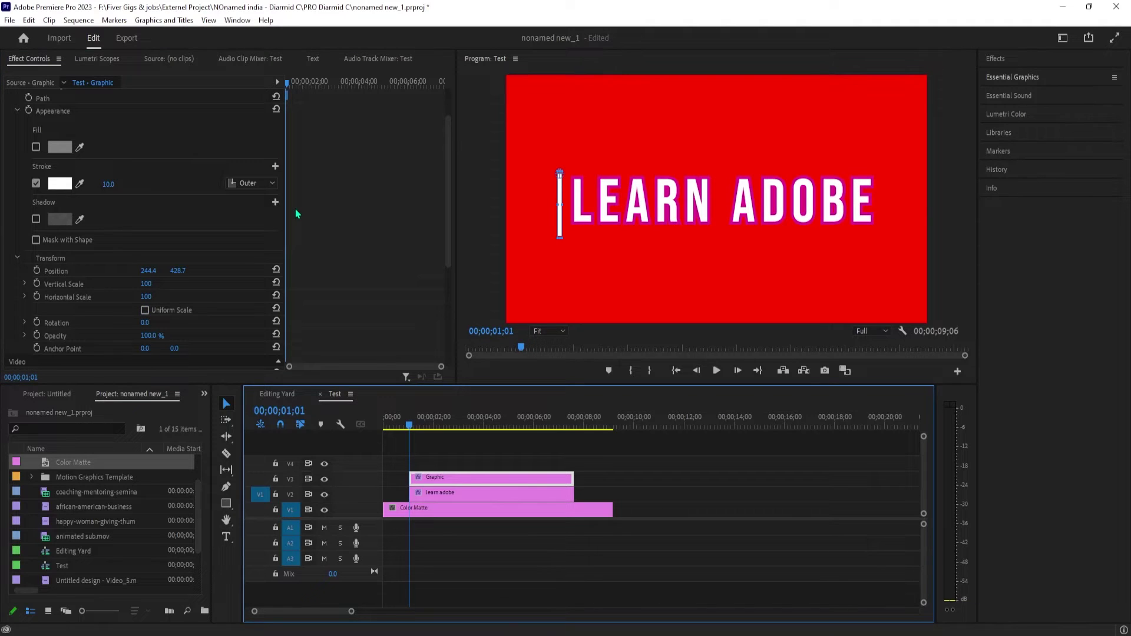
left_click(292, 90)
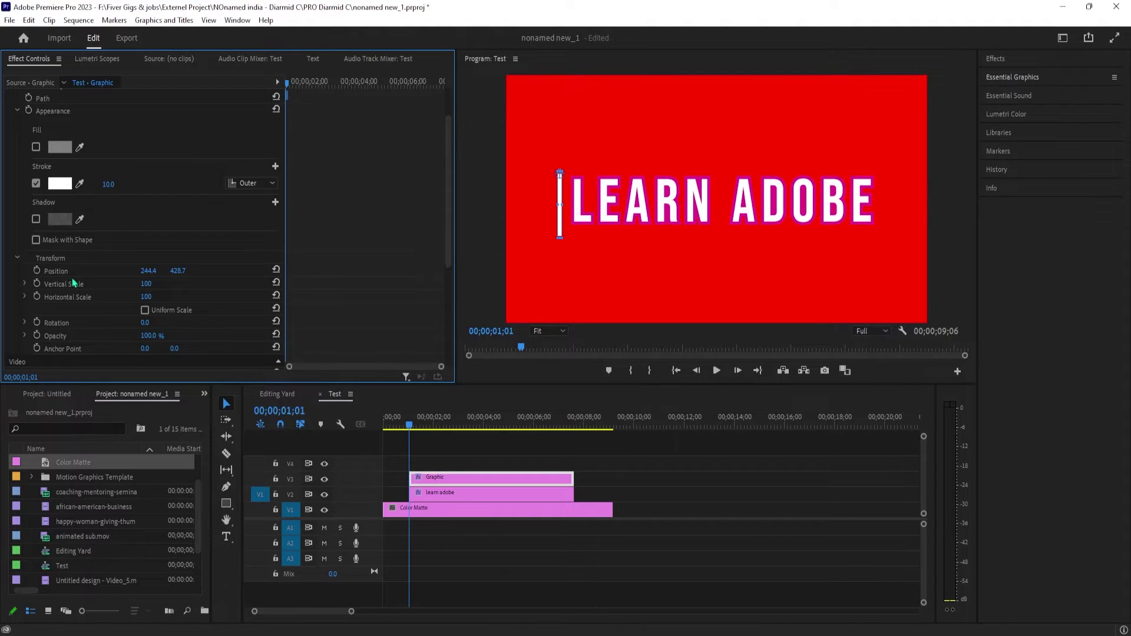
left_click_drag(150, 287, 89, 287)
left_click(36, 284)
left_click_drag(284, 84, 313, 85)
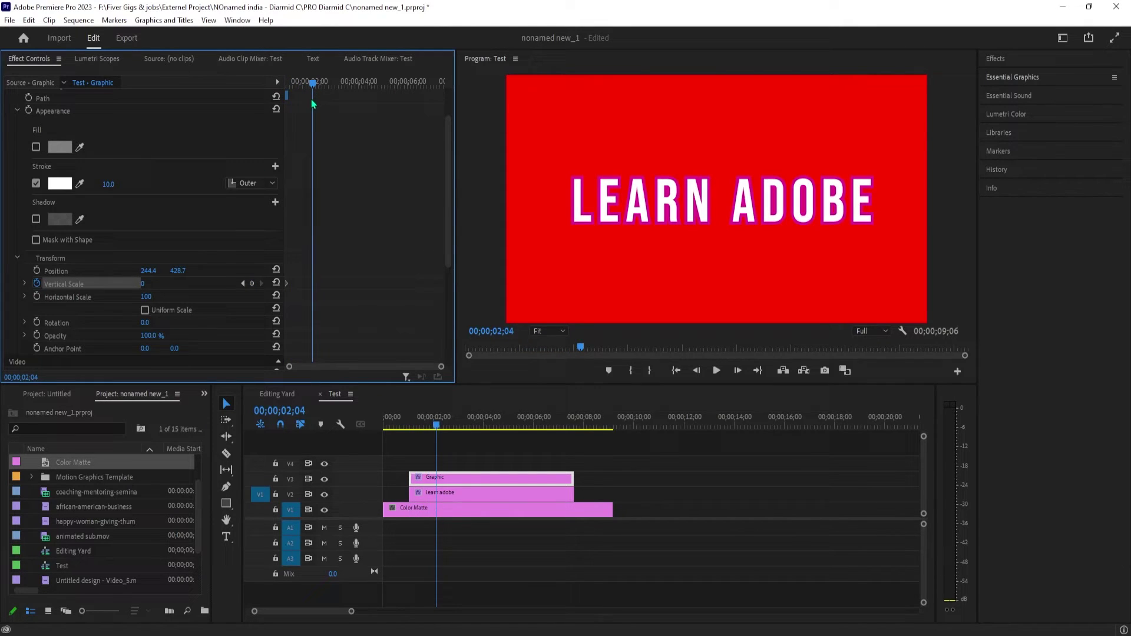
left_click(156, 282)
key("Return")
- Play back the line's growth animation from just before the clip's start
left_click(404, 424)
key("space")
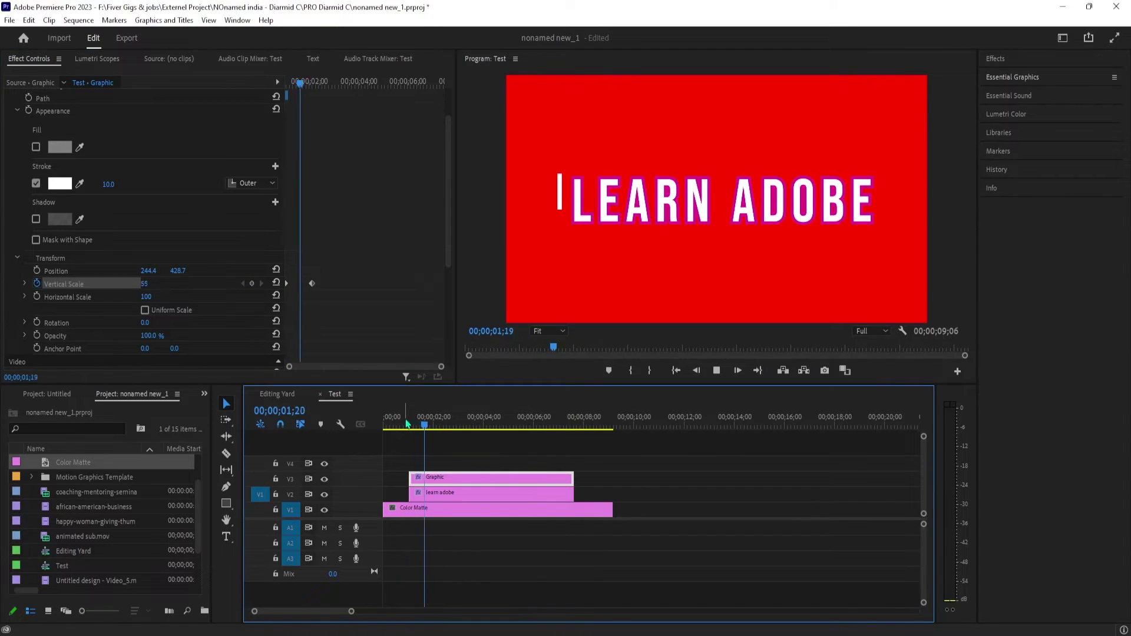
key("space")
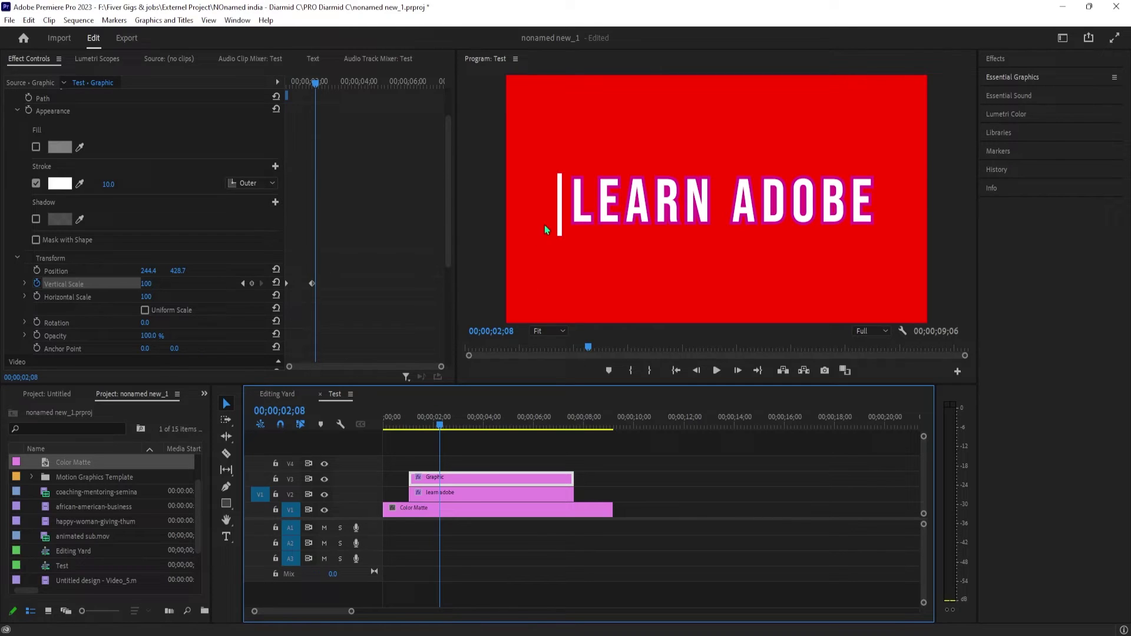
- Move the line's anchor point to its centre, about -2.7, 137.0, and adjust its position to 241.7, 558.7
left_click(560, 220)
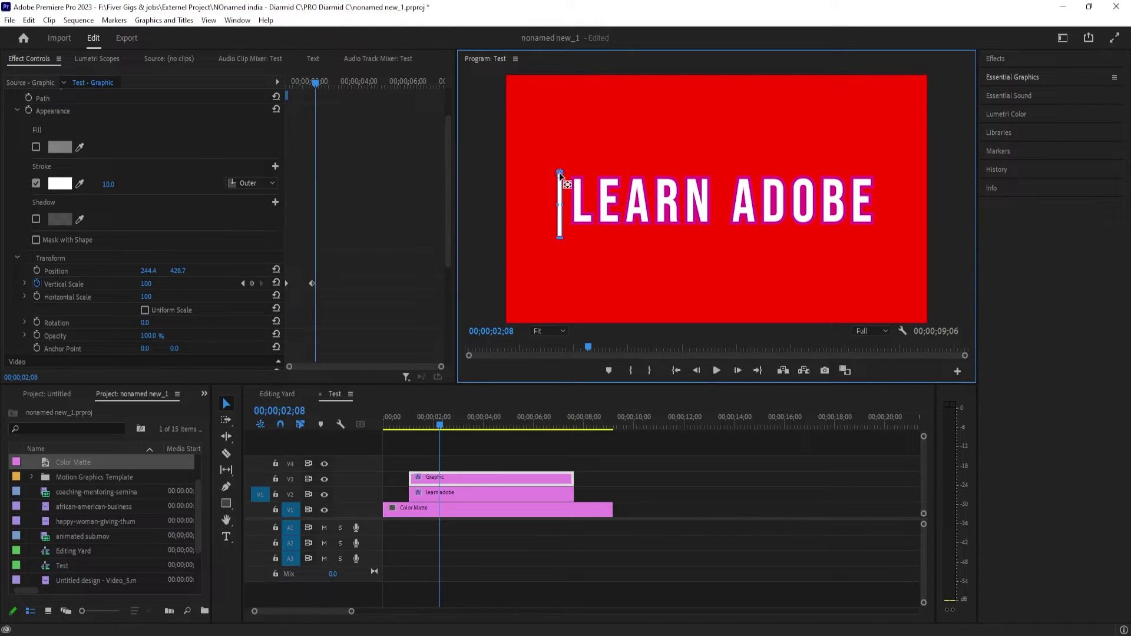
left_click_drag(559, 174, 560, 205)
left_click_drag(179, 271, 178, 271)
left_click_drag(560, 205, 560, 203)
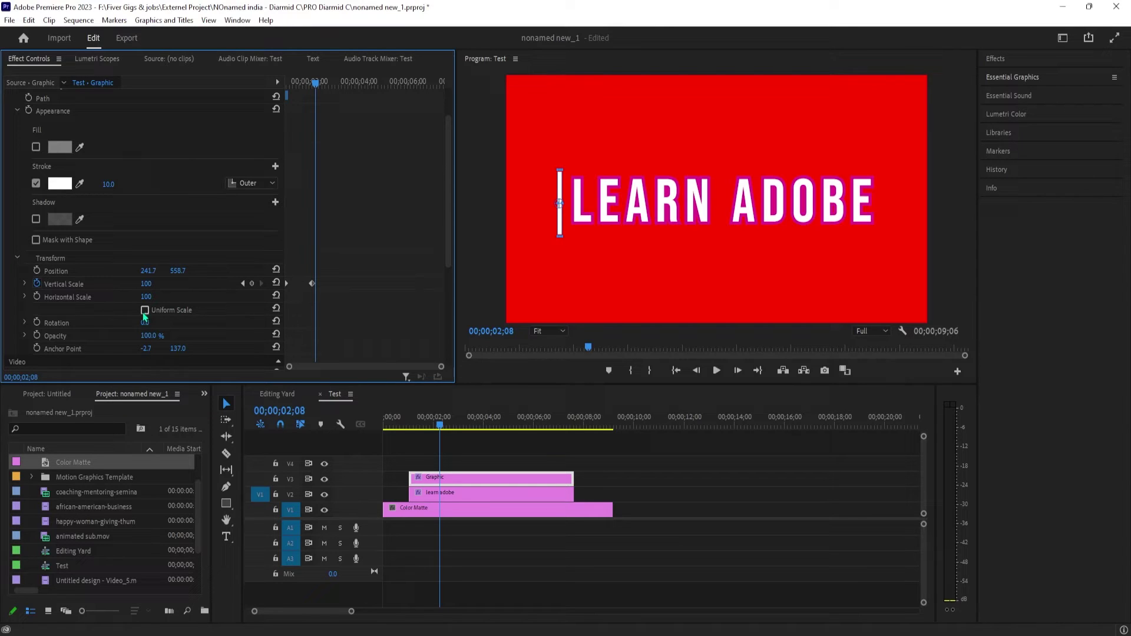
- Preview the line growing from its centred anchor point
left_click(409, 421)
key("space")
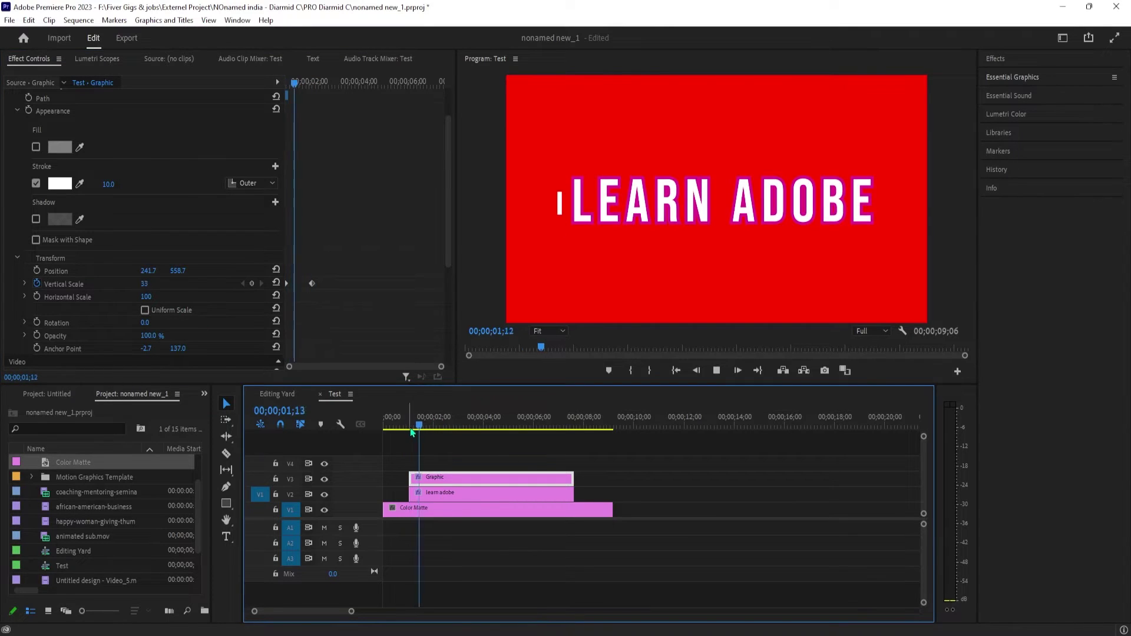
key("space")
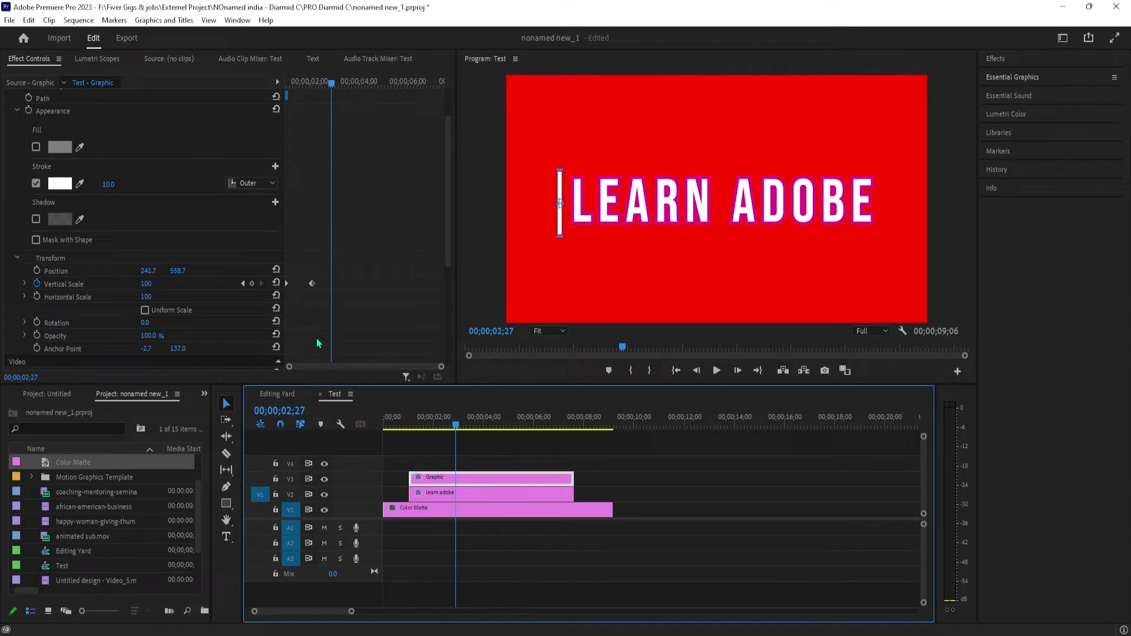
- Shift the line's second Vertical Scale keyframe slightly earlier and apply Ease In to both keyframes
left_click_drag(312, 285, 306, 283)
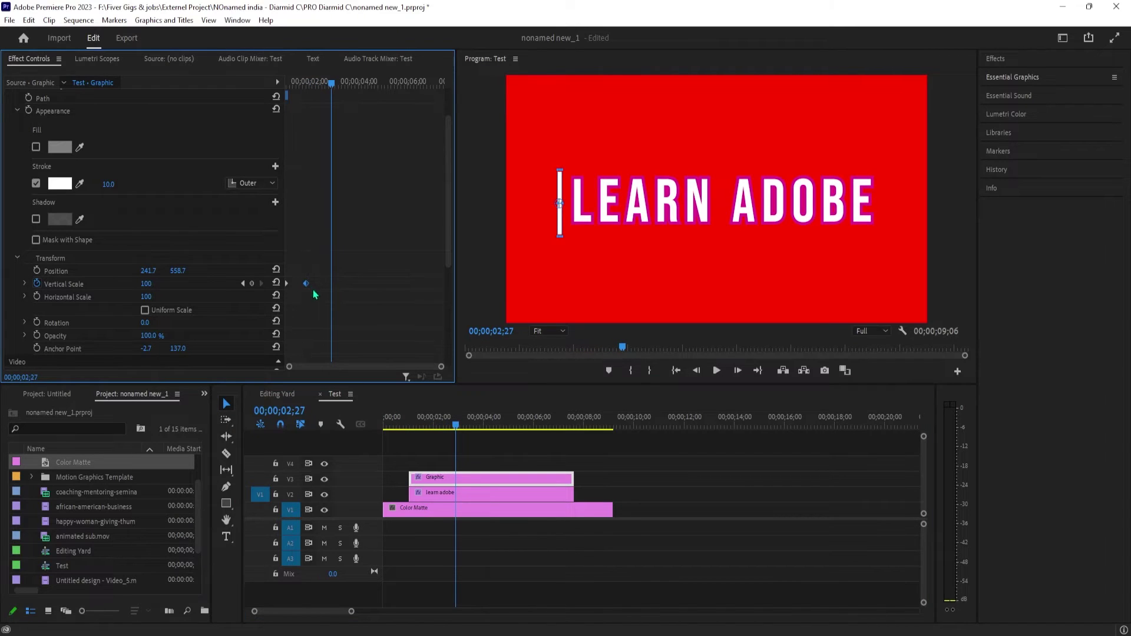
right_click(304, 287)
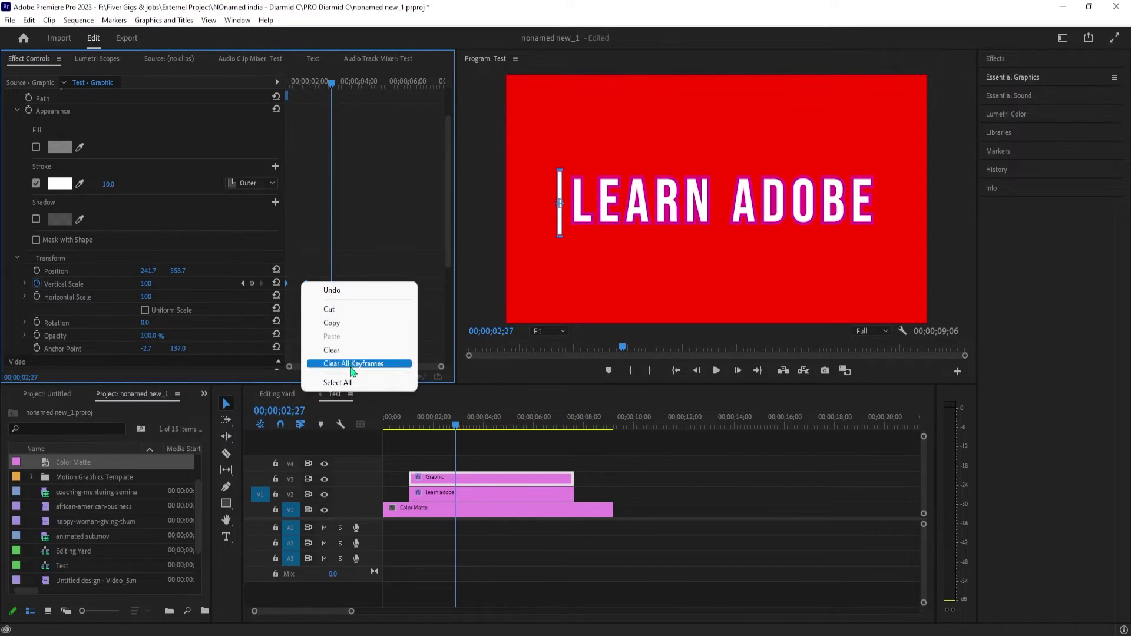
left_click(316, 276)
right_click(305, 287)
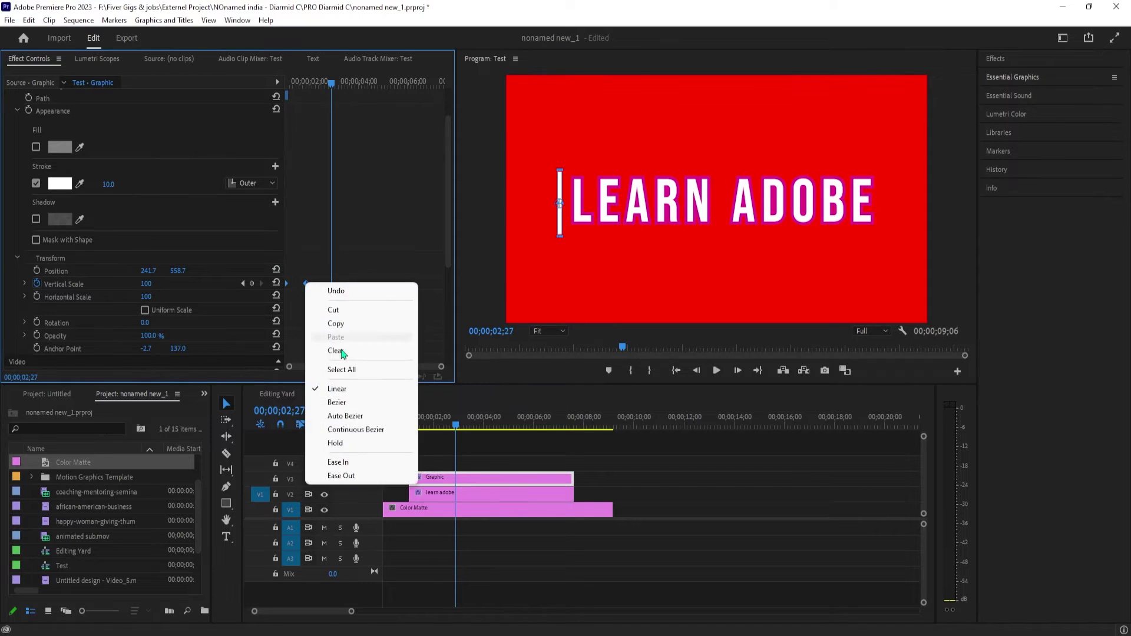
left_click(348, 459)
- Return the playhead to the clips' start and select the text layer of the learn adobe clip
mouse_move(332, 82)
left_mouse_down()
mouse_move(287, 82)
mouse_move(314, 82)
left_mouse_up()
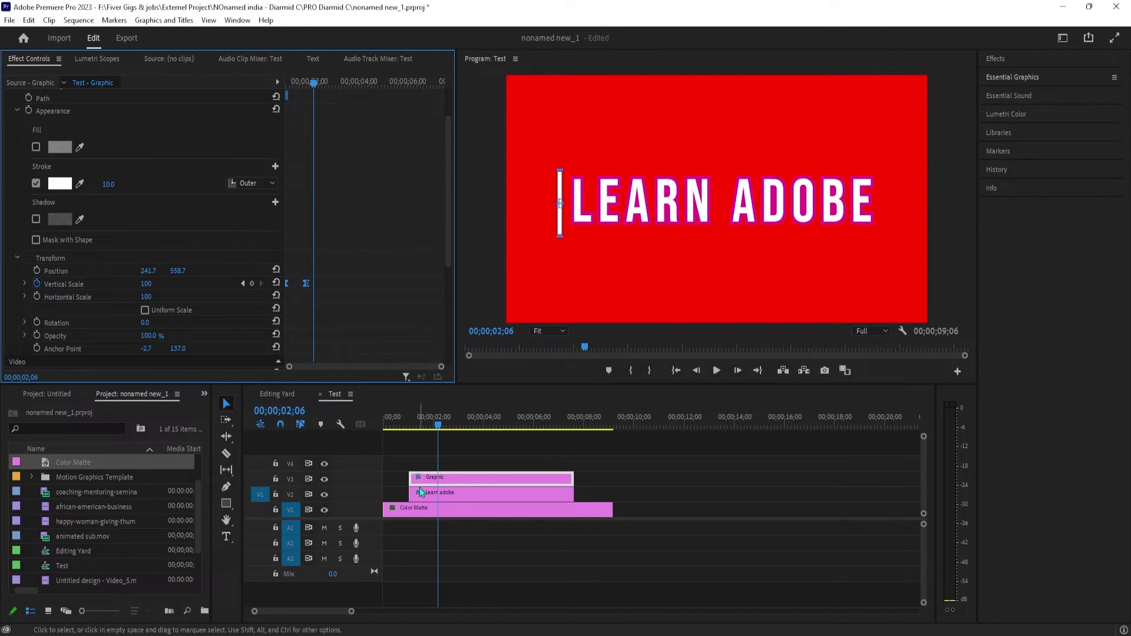
left_click_drag(439, 425, 411, 439)
left_click(433, 496)
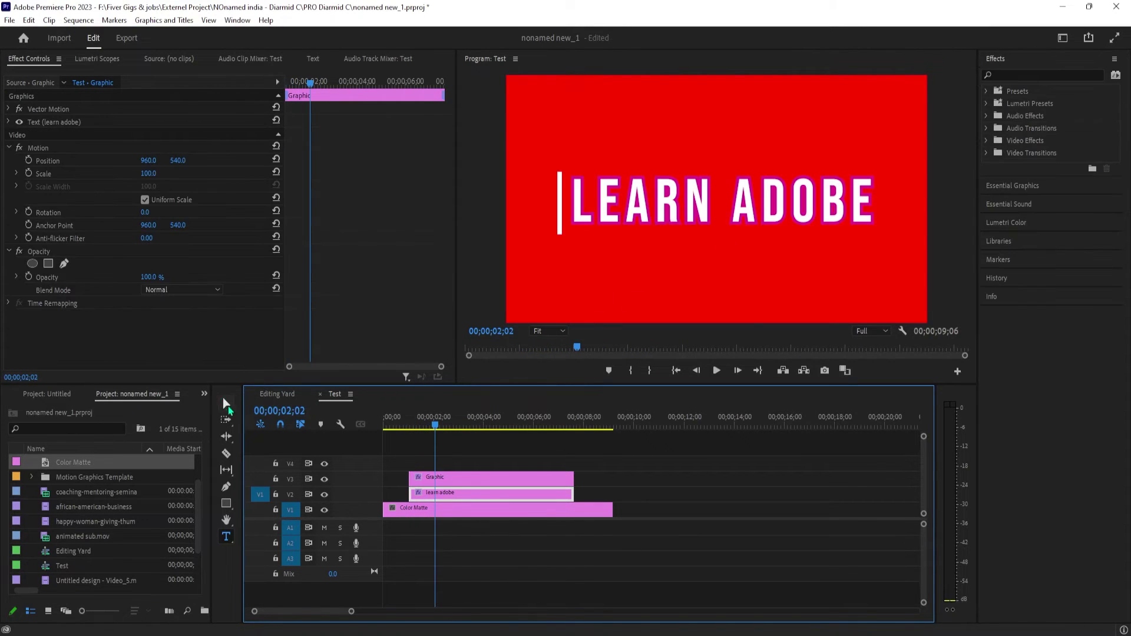
left_click(227, 406)
left_click(630, 208)
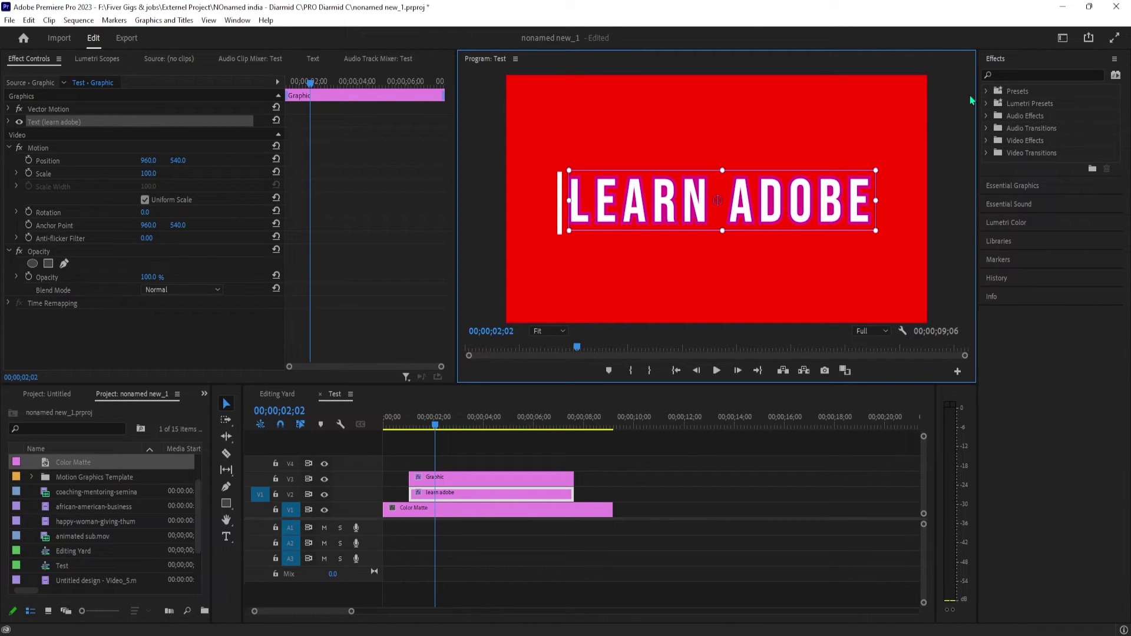
- Expand the text layer's properties to reach its Transform settings and put the playhead at 00;00;01;01
left_click(1016, 70)
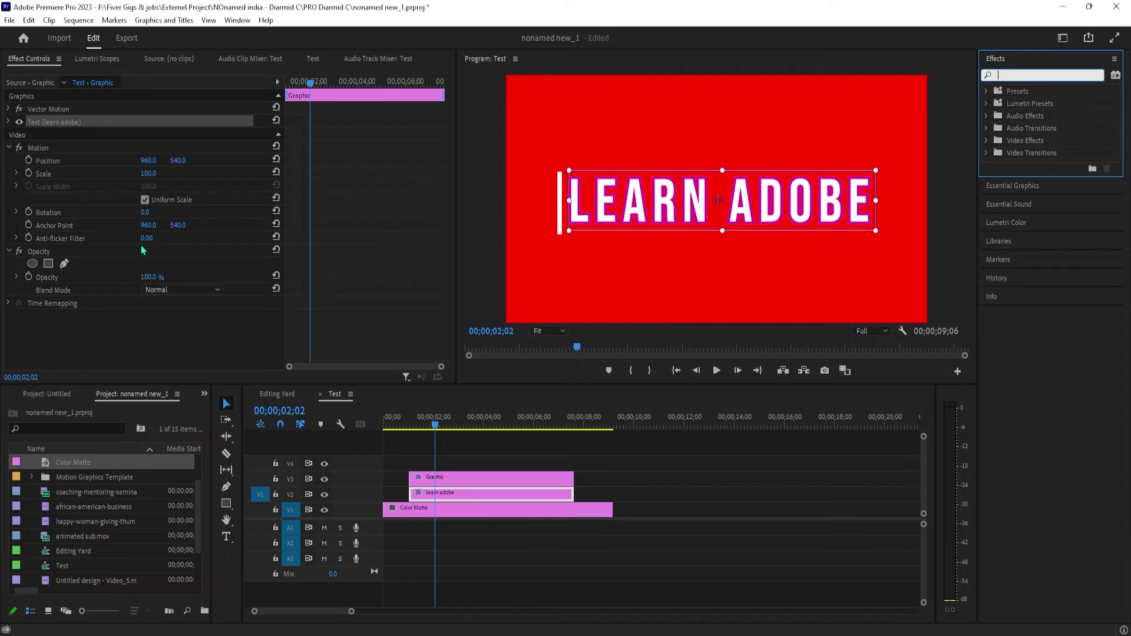
left_click(9, 122)
scroll(82, 279, "down", 5)
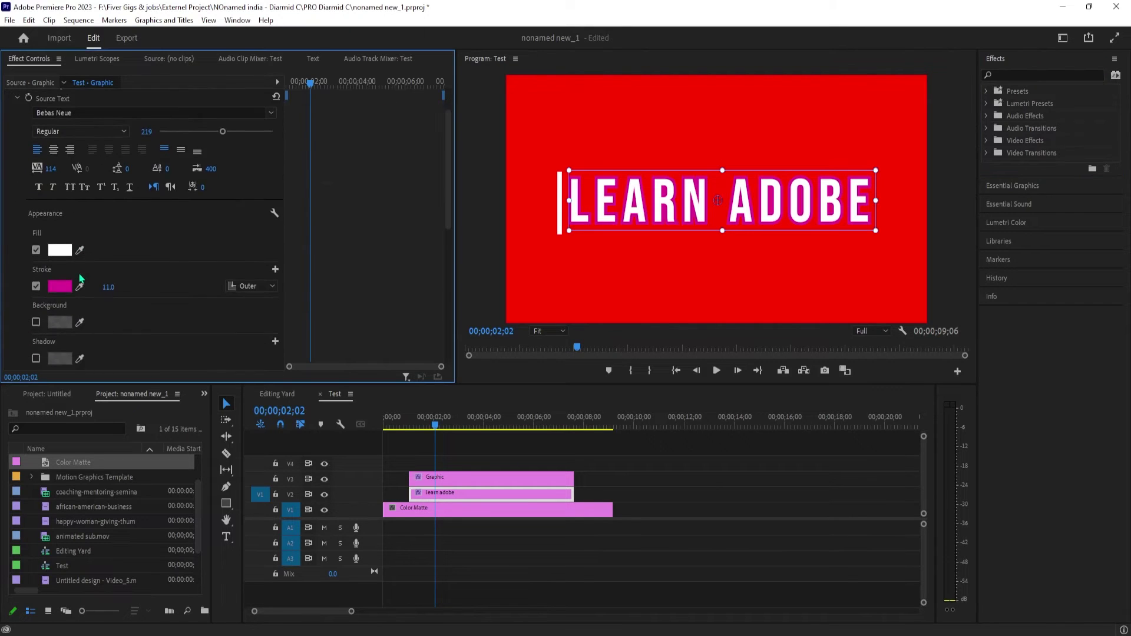
left_click_drag(434, 427, 410, 439)
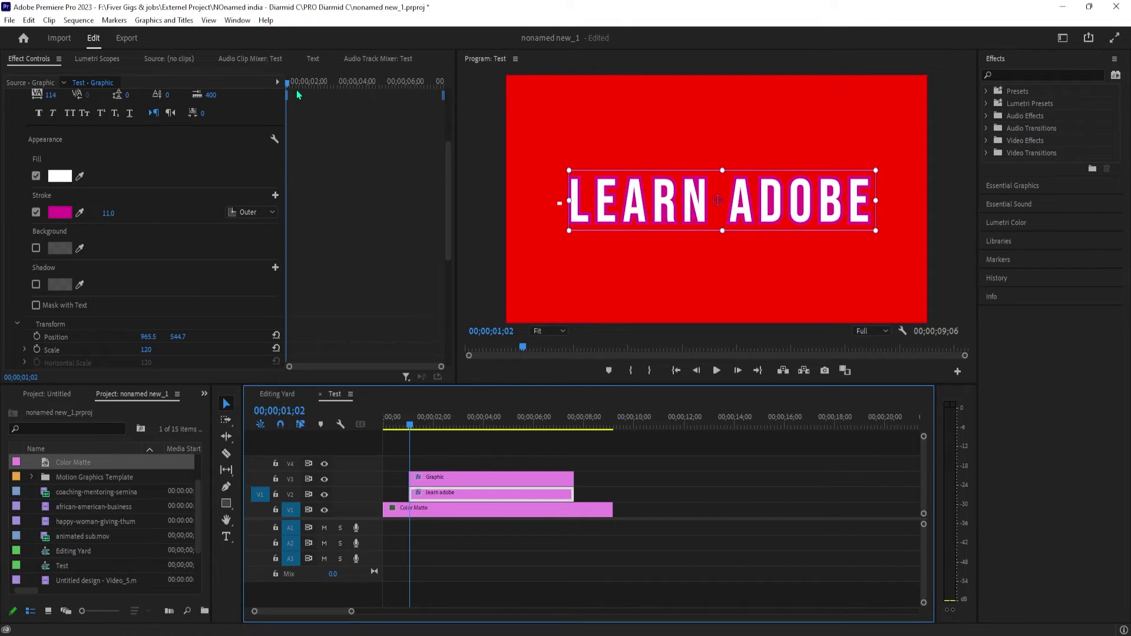
left_click(293, 87)
scroll(53, 312, "down", 1)
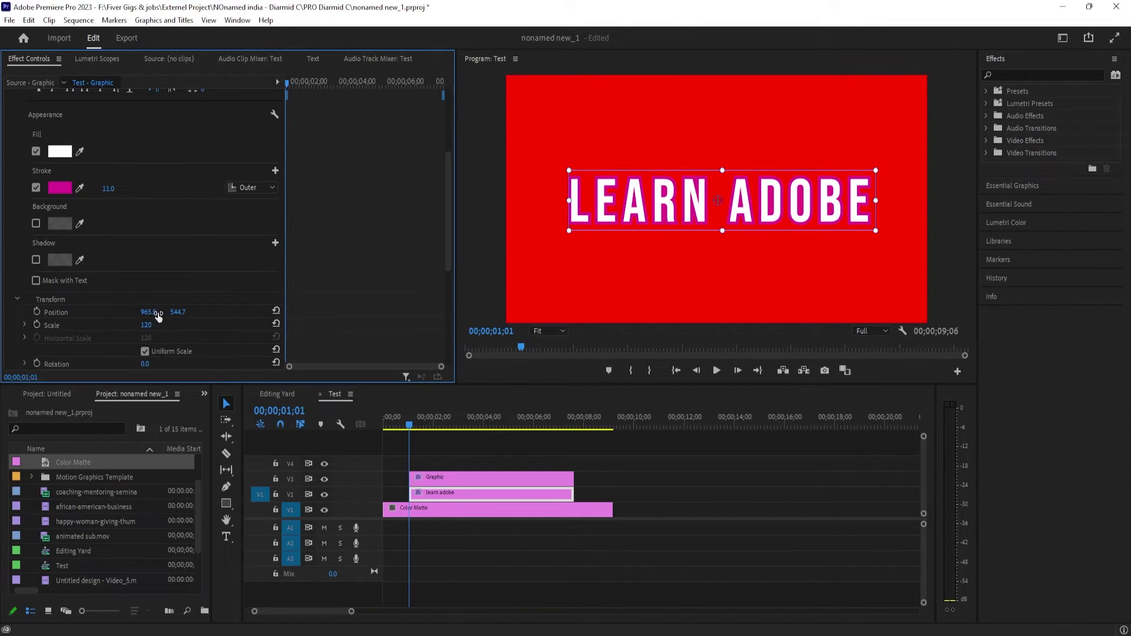
- At 00;00;01;29, set the learn adobe text's horizontal position to -457.5 so it sits before the line, and add a Position keyframe
left_click(440, 482)
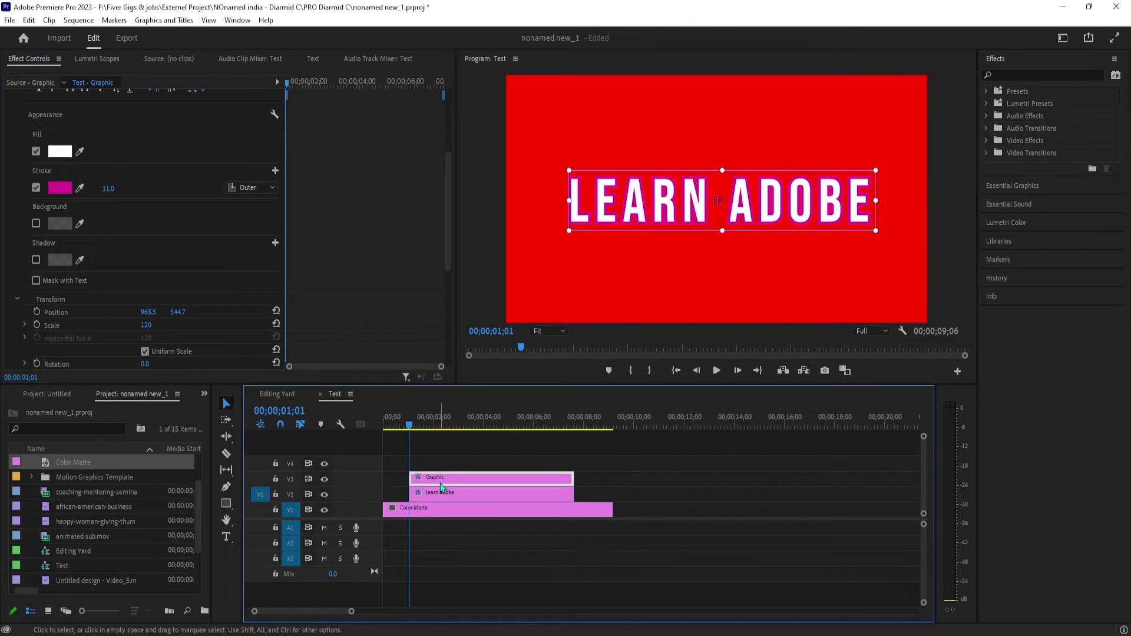
left_click_drag(413, 431, 436, 445)
left_click(451, 498)
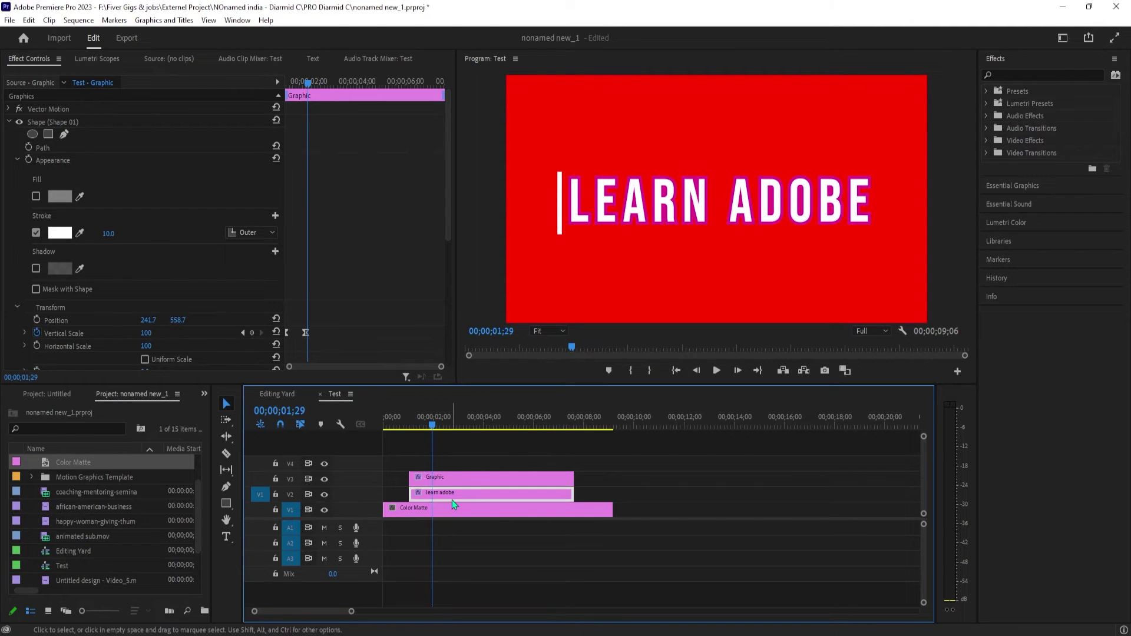
scroll(139, 308, "down", 5)
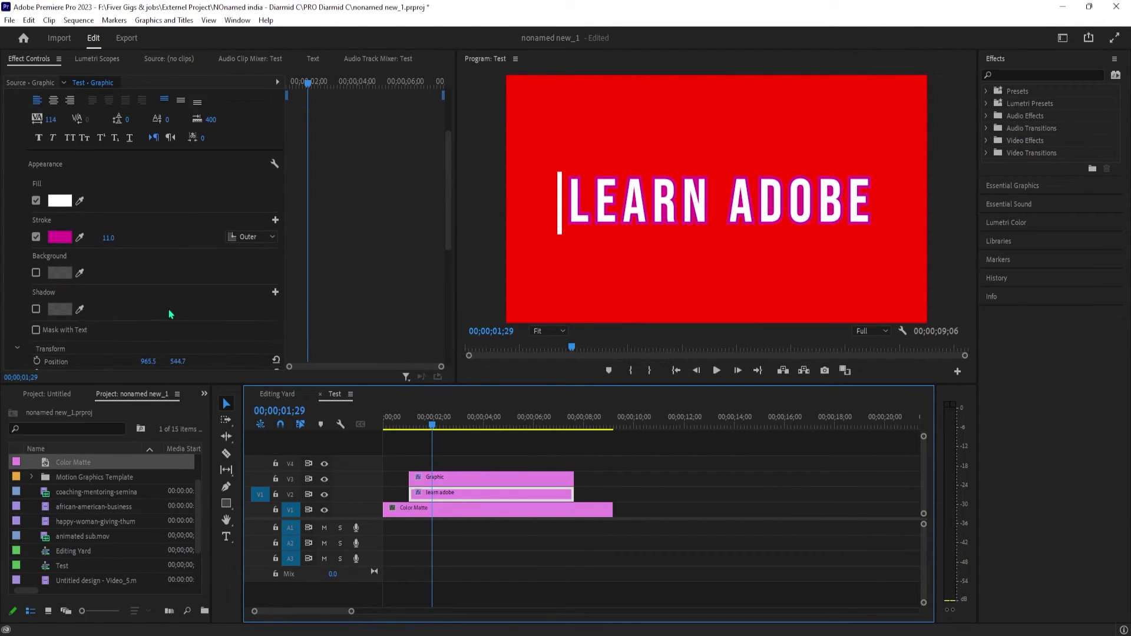
left_click_drag(148, 305, 88, 305)
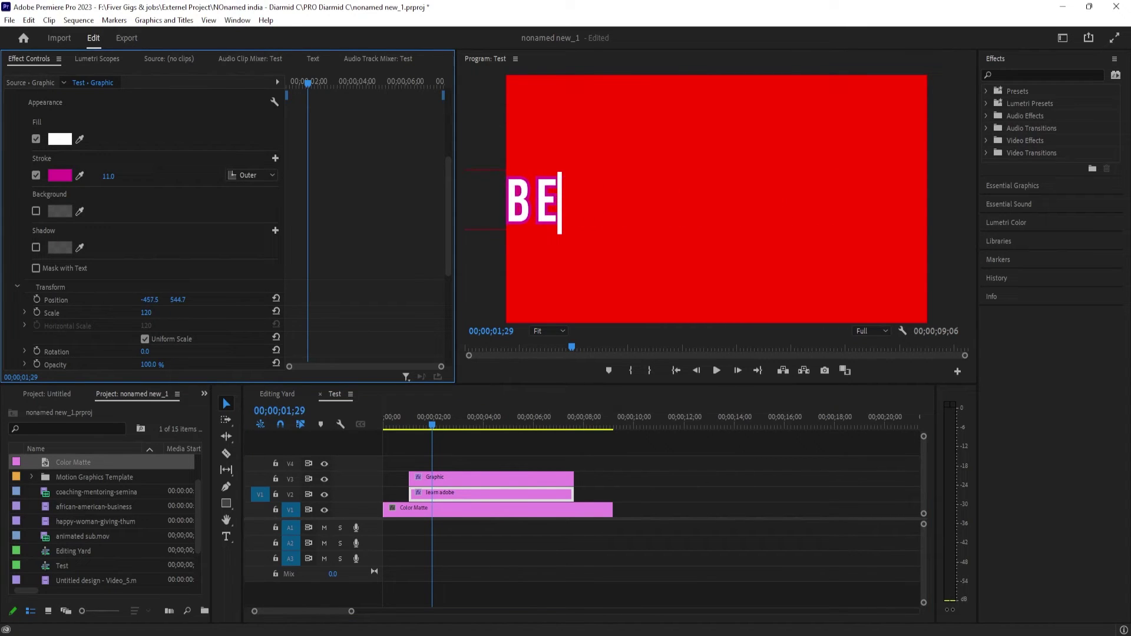
left_click(37, 299)
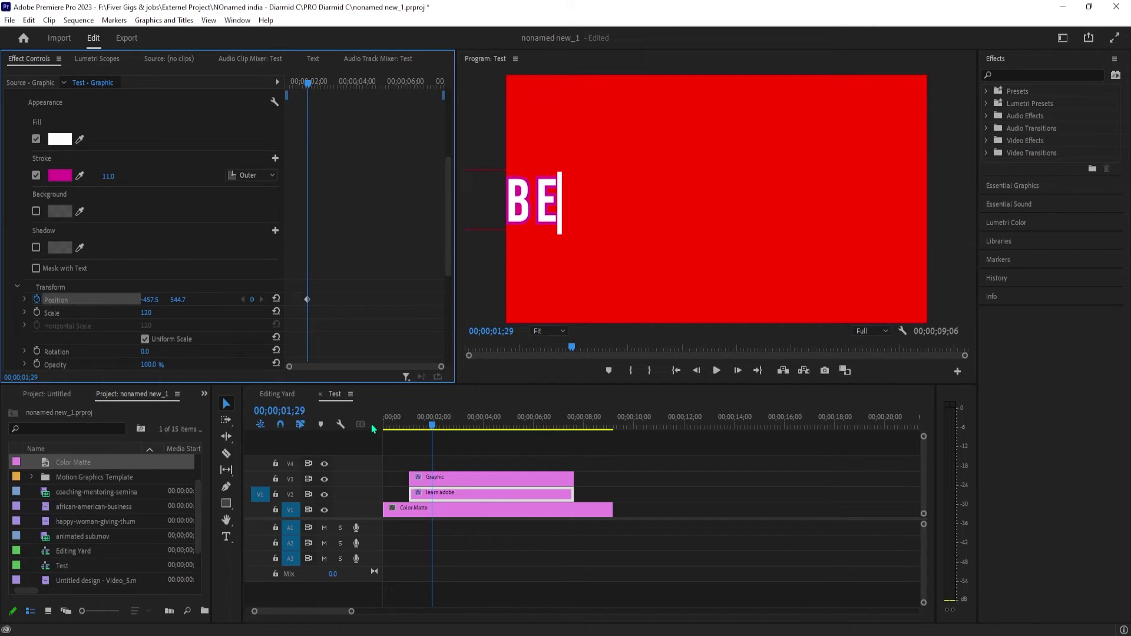
- At 00;00;04;17, set the learn adobe text's horizontal position to 933.5 to keyframe it fully emerged beside the line
left_click(498, 426)
left_click(499, 425)
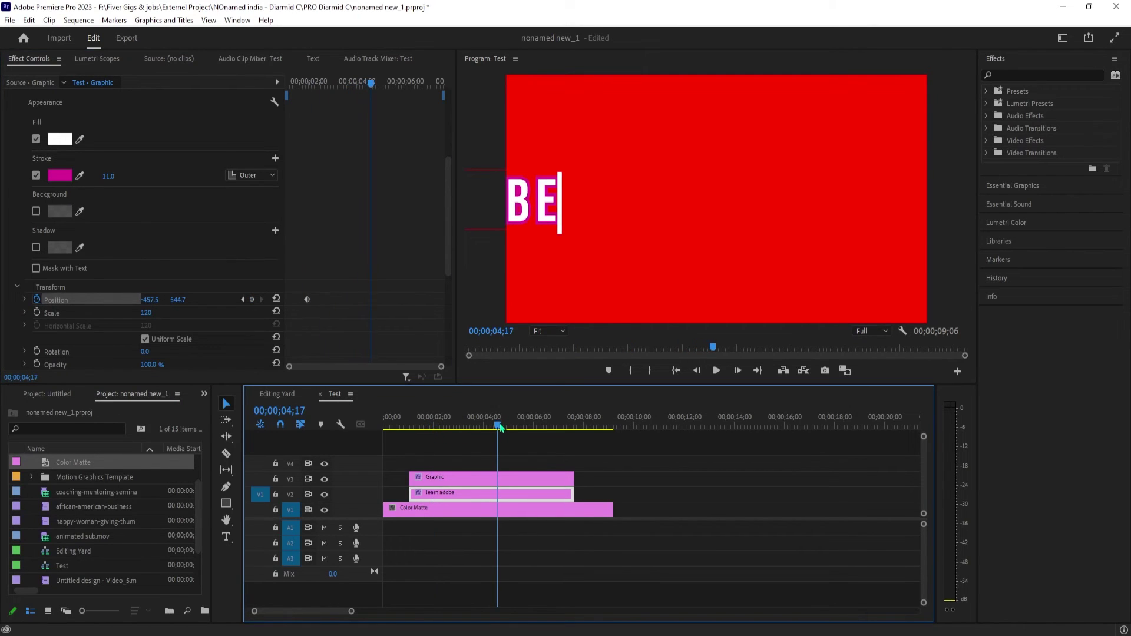
left_click_drag(156, 303, 286, 302)
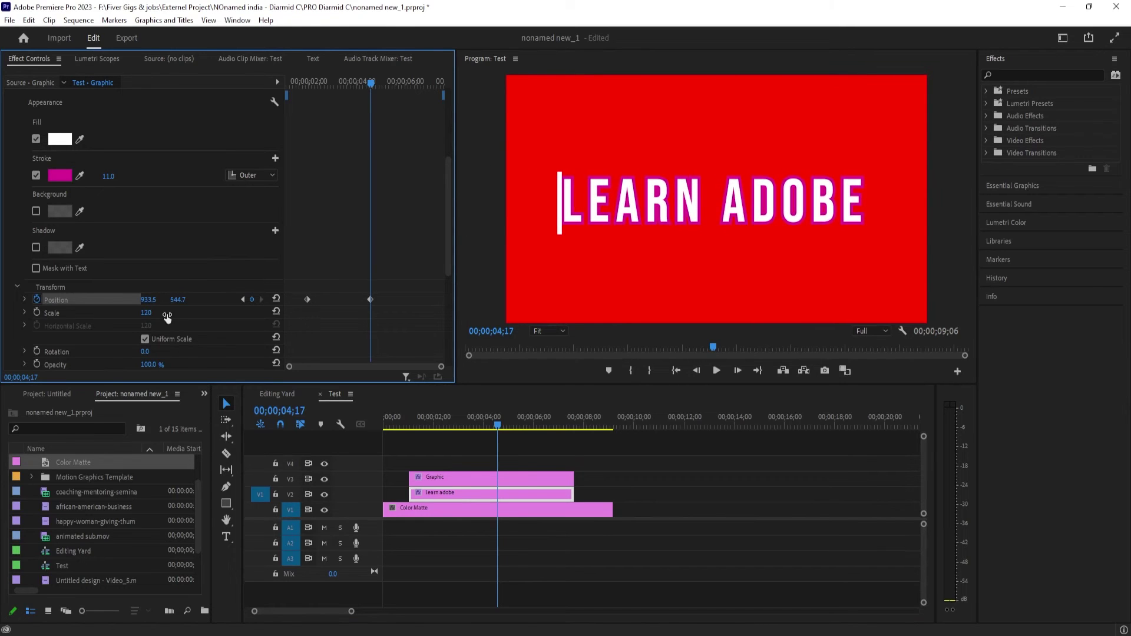
- Search the effects for crop and apply the Crop video effect to the learn adobe clip
left_click(1026, 75)
type("crop")
right_click(986, 95)
left_click_drag(1023, 166, 479, 503)
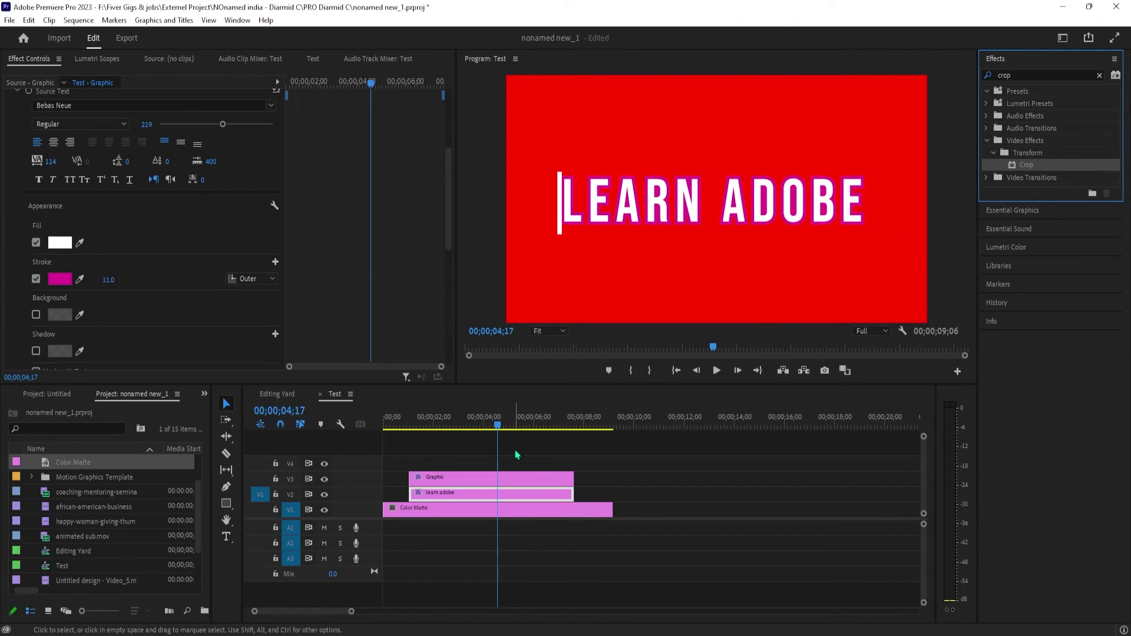
- At 00;00;01;19, set the Crop effect's Left value to 12% so the text is hidden before the line
left_click_drag(495, 430, 427, 442)
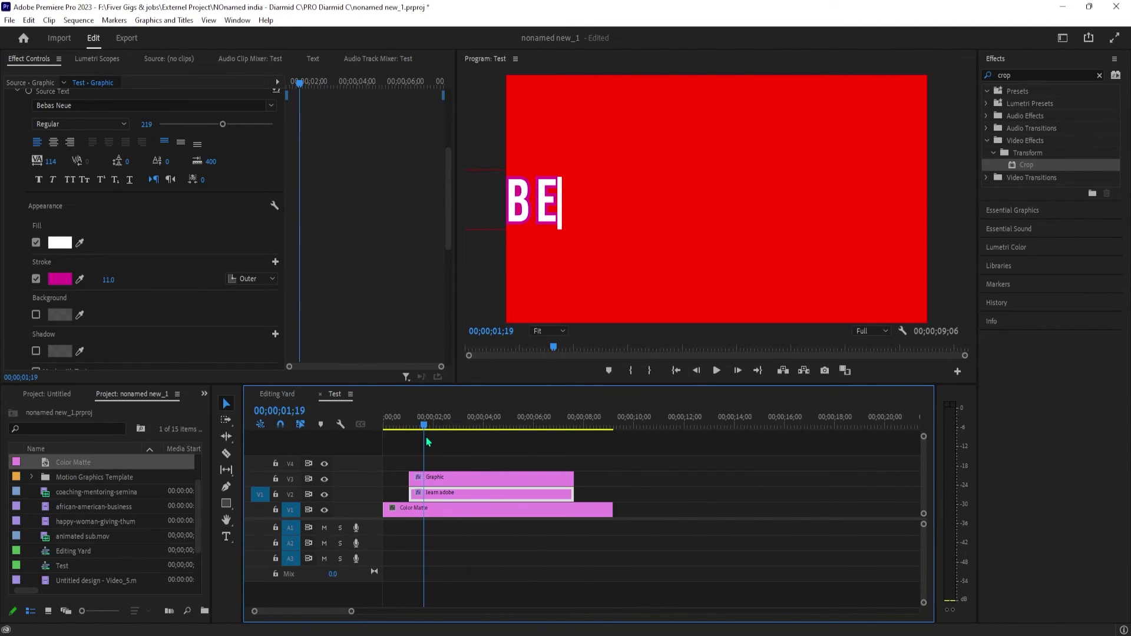
scroll(124, 278, "down", 8)
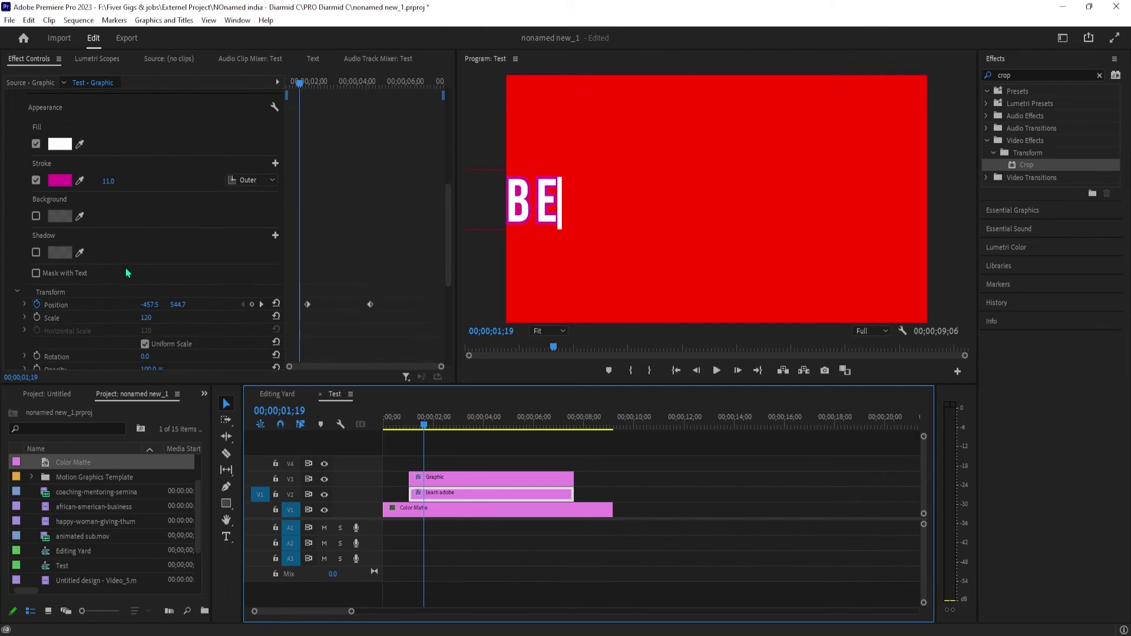
scroll(127, 316, "down", 3)
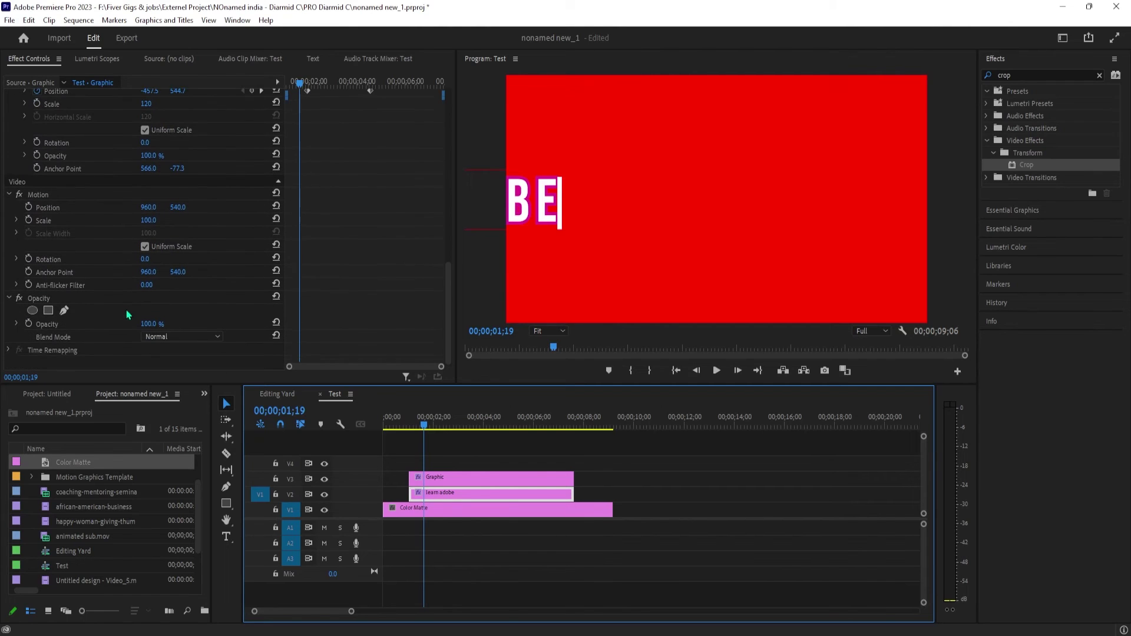
left_click_drag(448, 288, 451, 111)
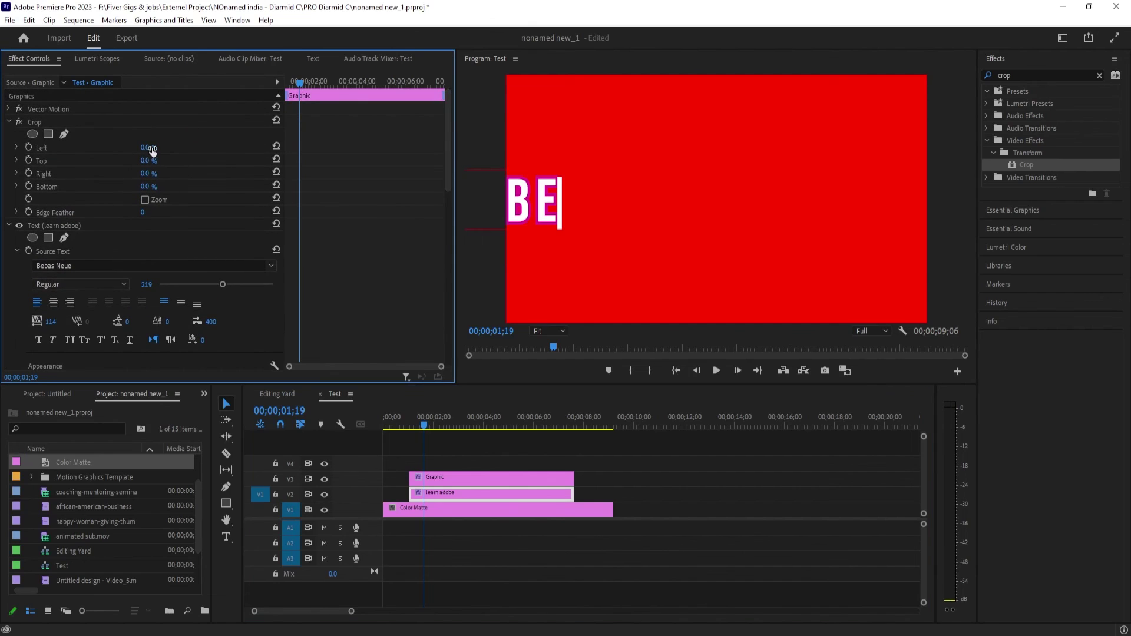
left_click_drag(148, 148, 200, 147)
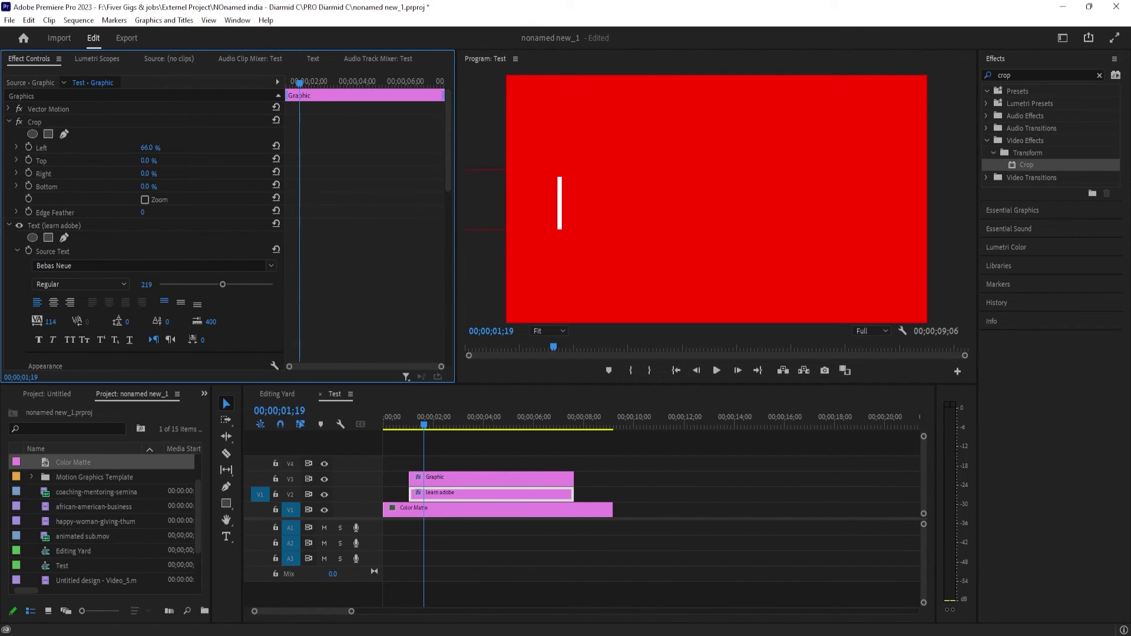
left_click_drag(149, 148, 139, 147)
- Play the sequence from before the title clips to preview the cropped text sliding out from the line
left_click_drag(409, 425, 403, 435)
key("space")
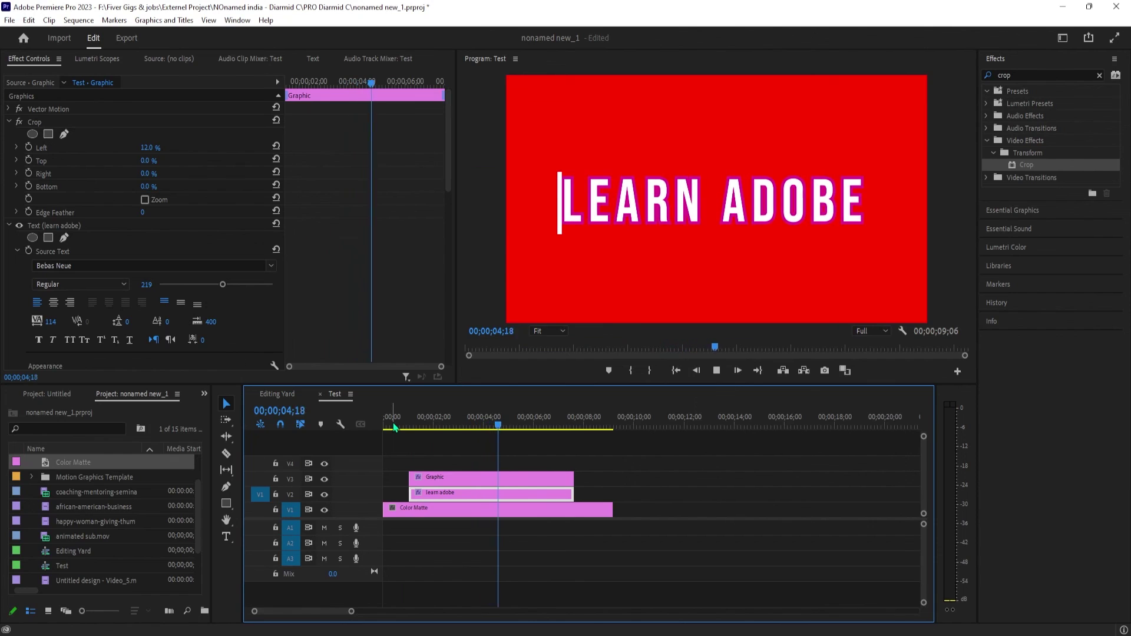
key("space")
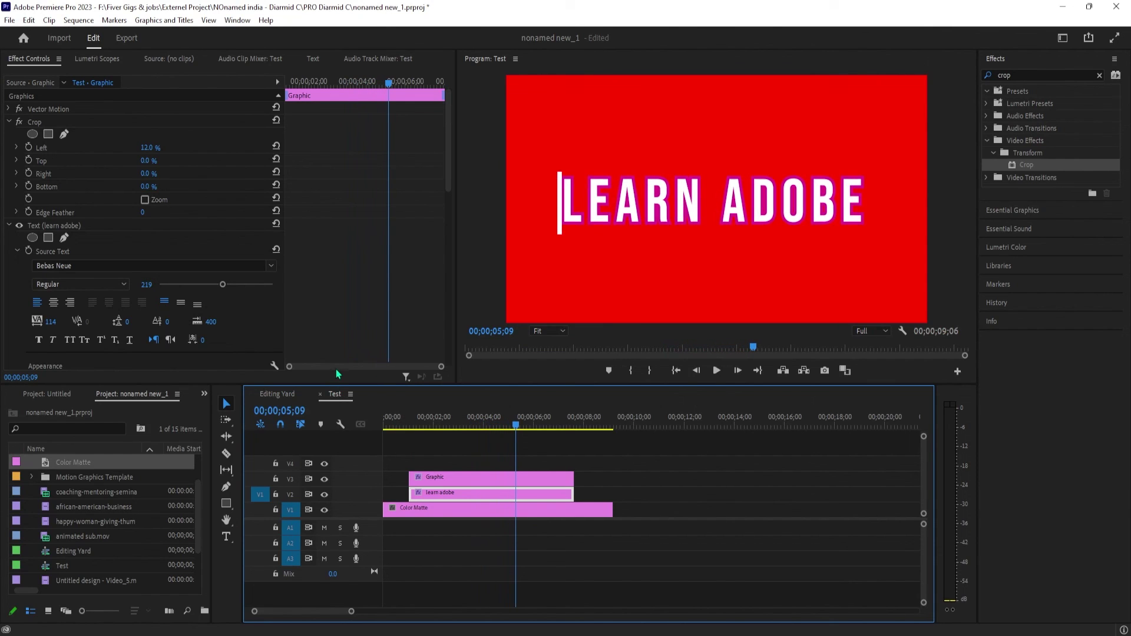
- Apply easing to both Position keyframes of the learn adobe text and play the reveal from 00;00;00;14
left_click(434, 482)
left_click(419, 491)
left_click(398, 425)
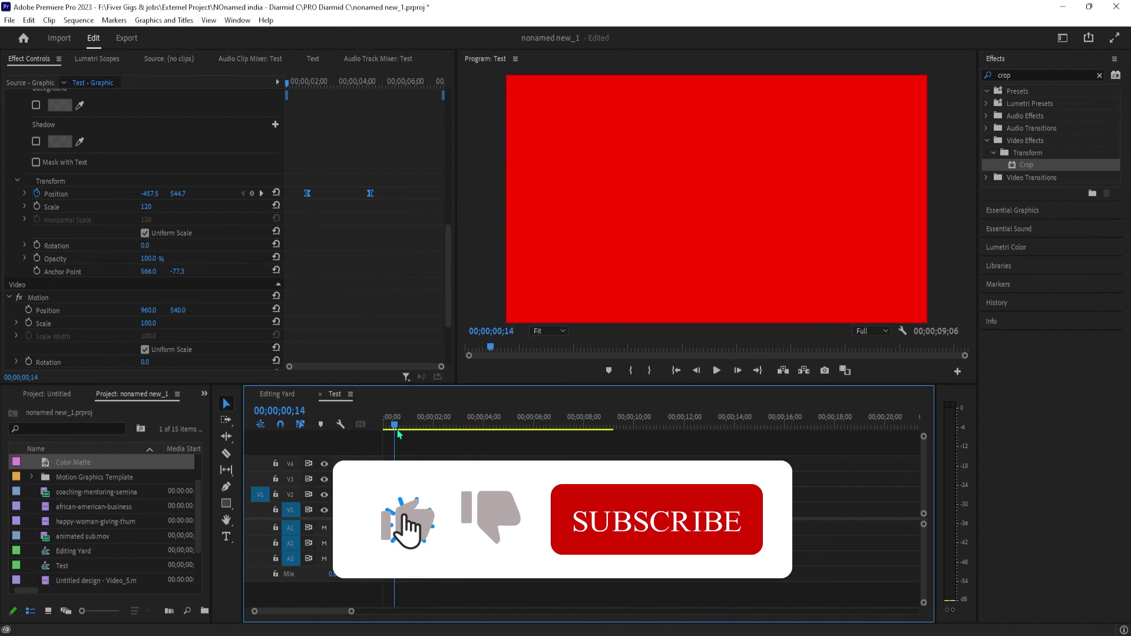
key("space")
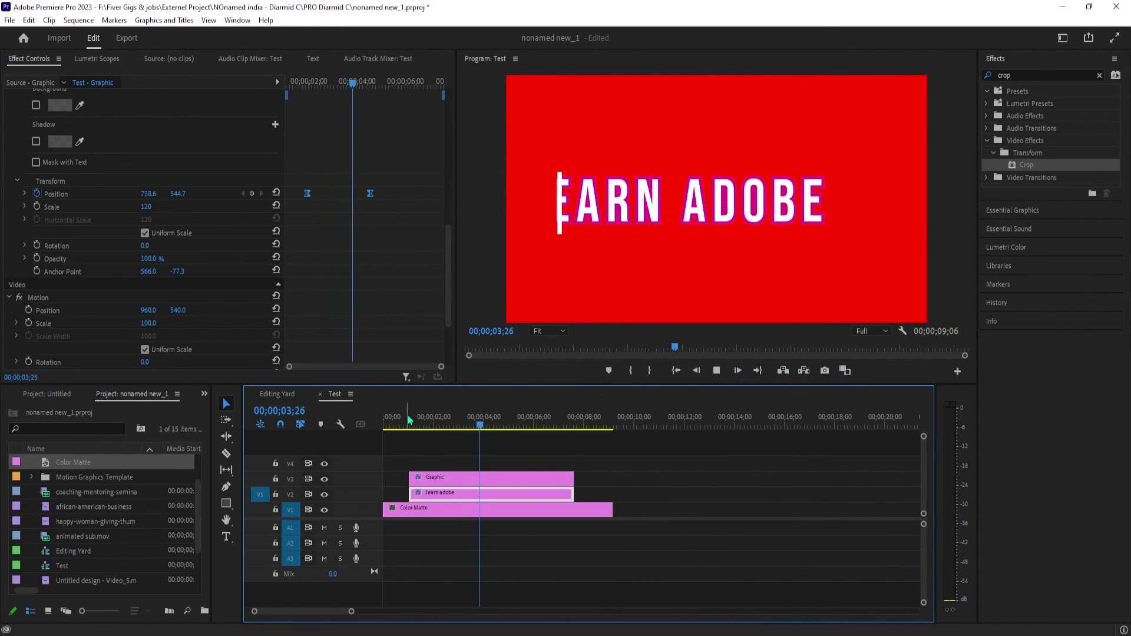
key("space")
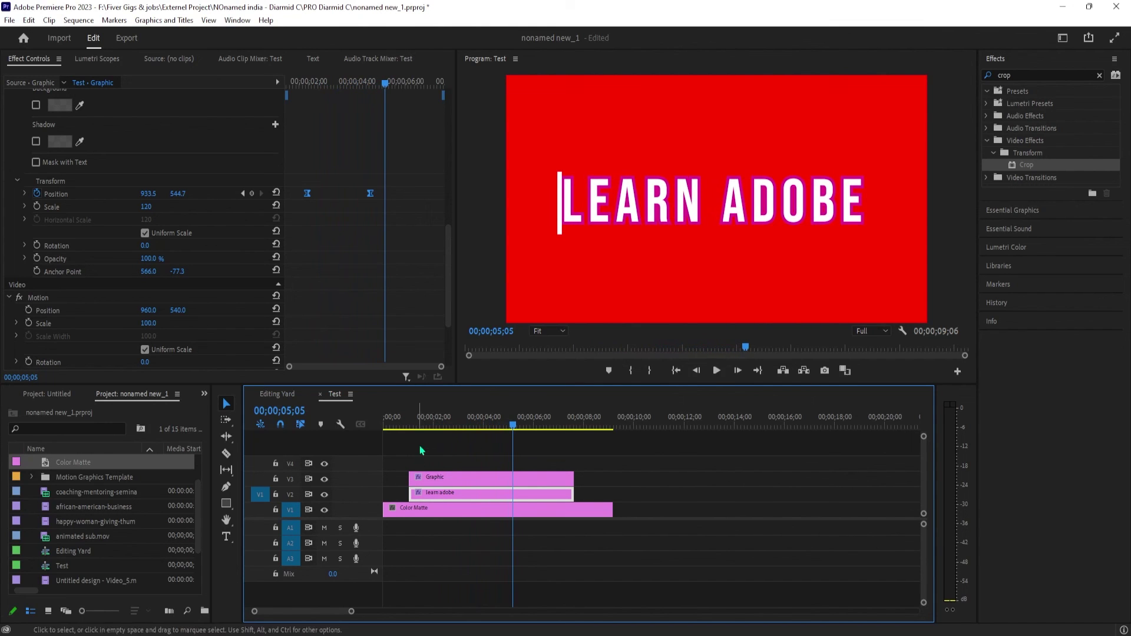